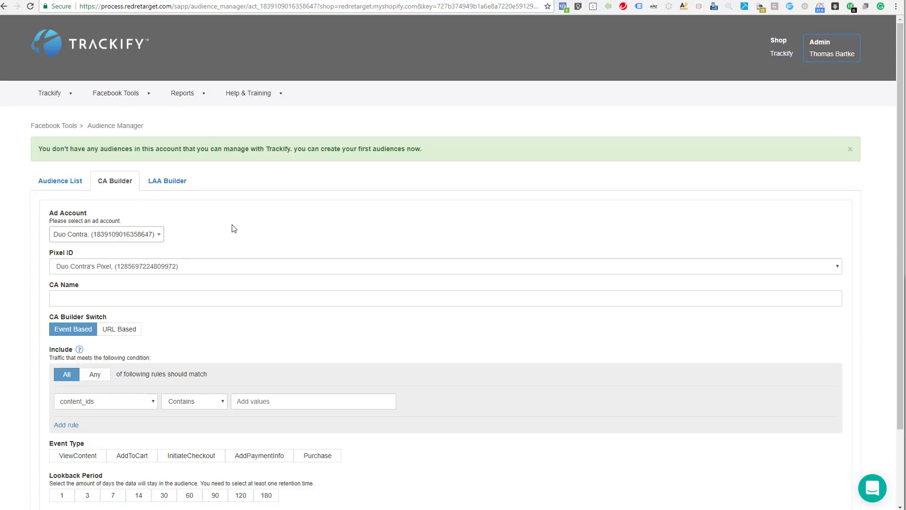
Check the audience list, and dismiss the notice about missing audiences in the custom audience builder.
click(133, 100)
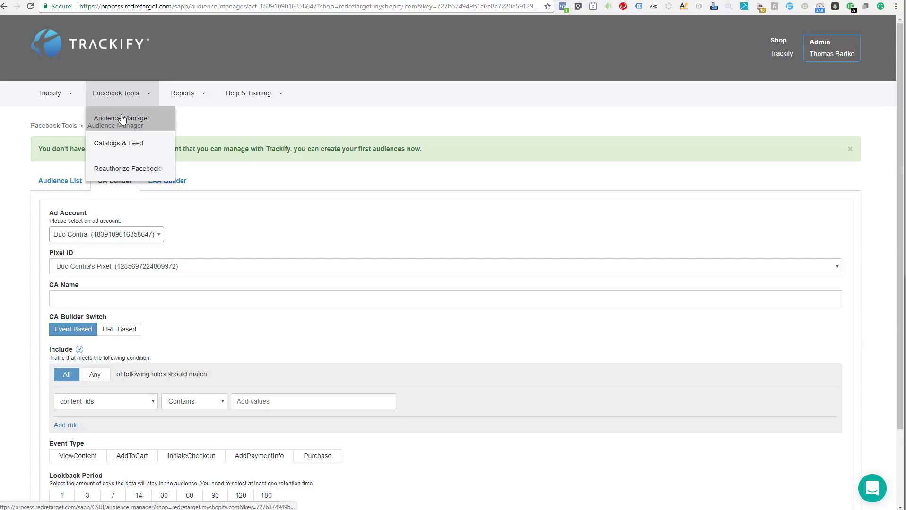
click(51, 184)
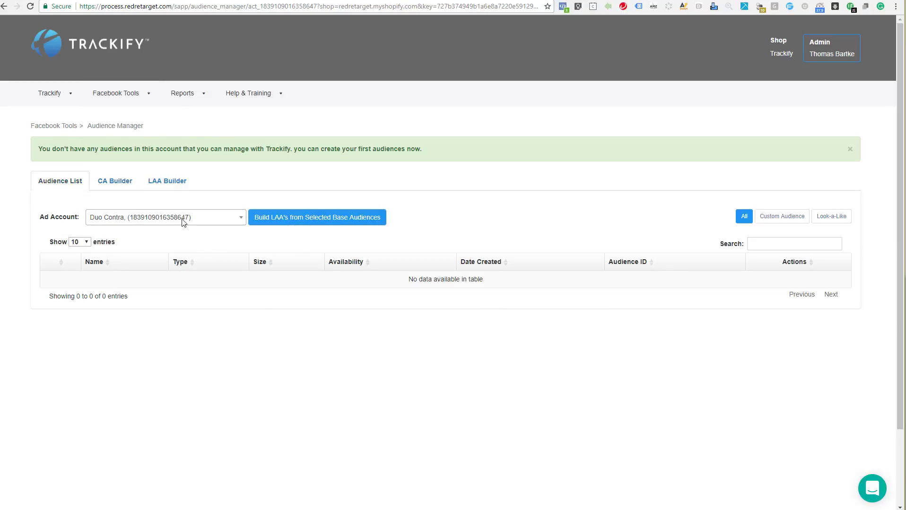
click(109, 186)
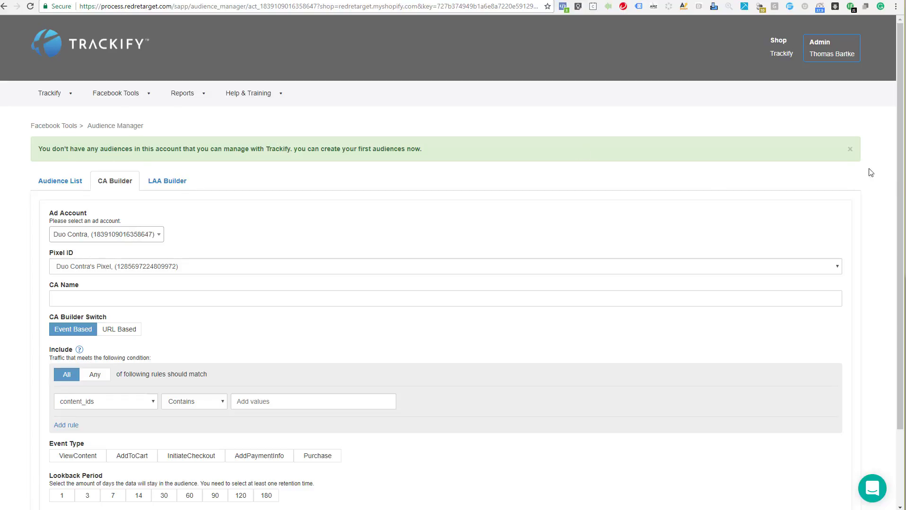
click(849, 150)
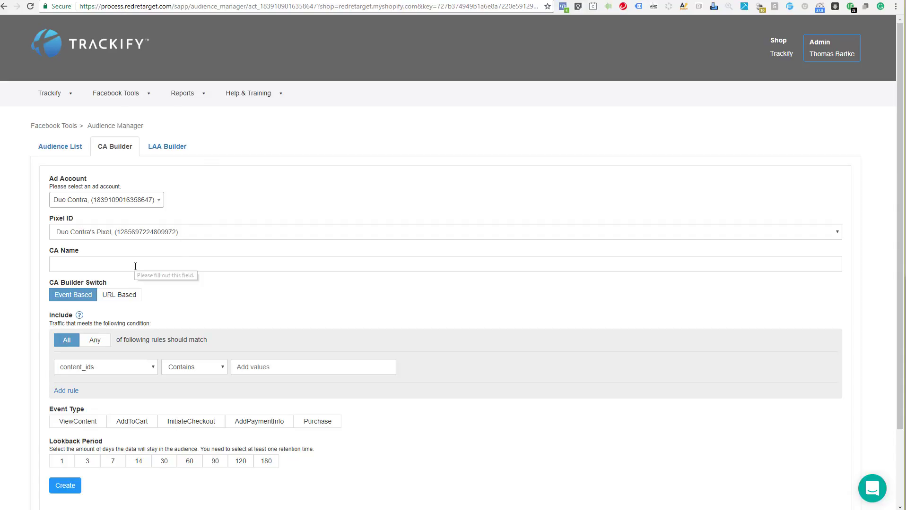
Name the custom audience Test.
click(62, 260)
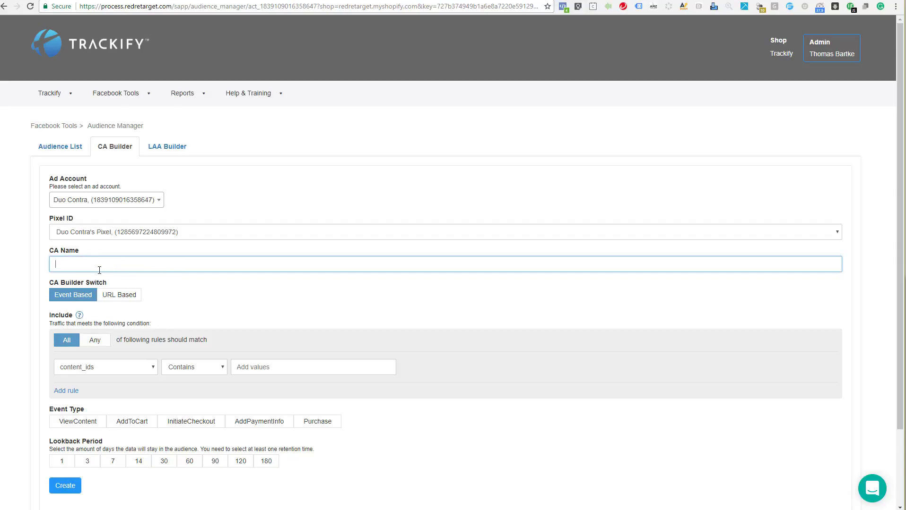
text(Test)
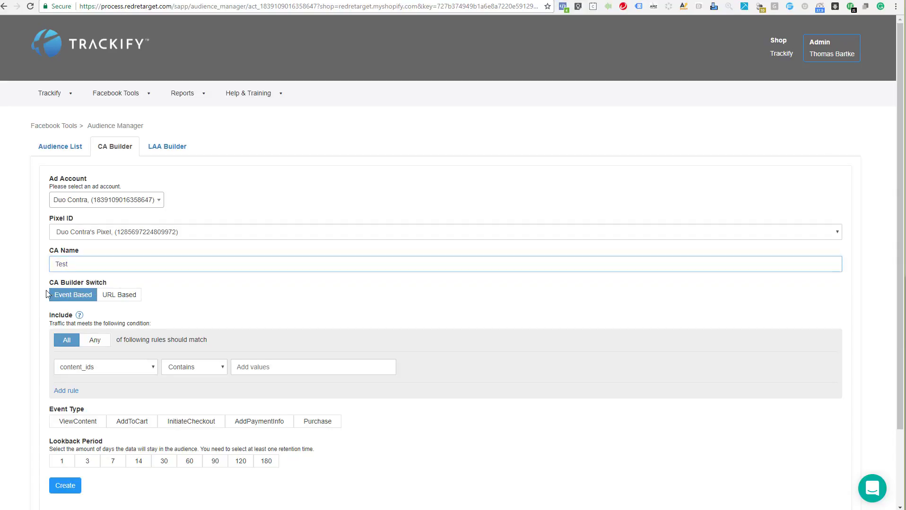
click(46, 290)
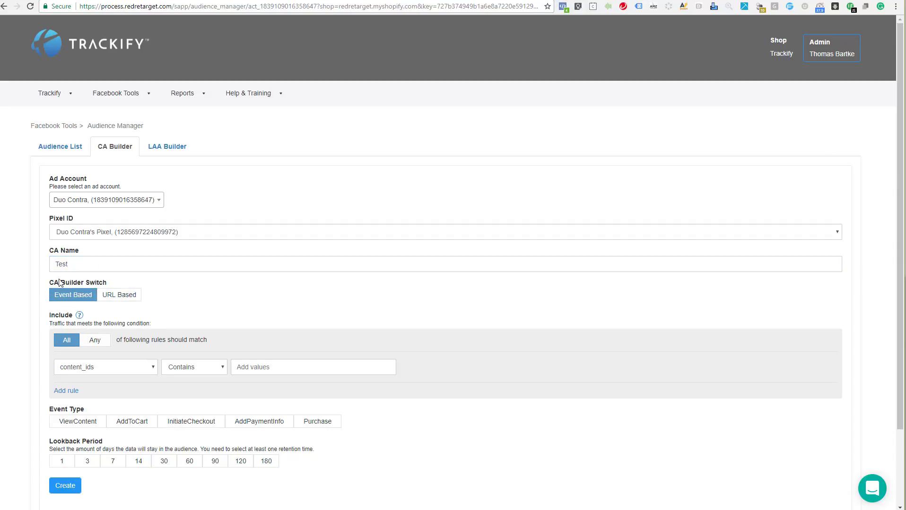
Make the audience URL Based and add the handle not-drinking-alone-when-the-cat-is-home, copied from the product page's address, as the Contains value.
click(119, 298)
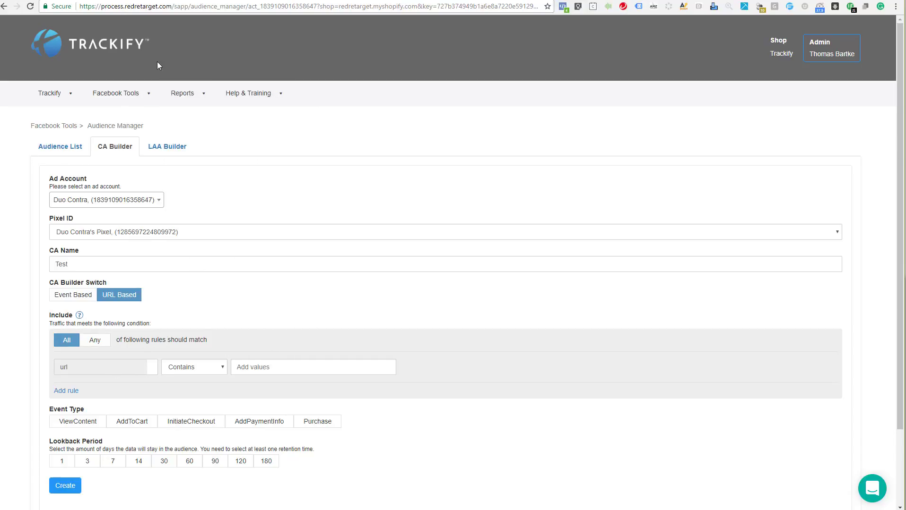
click(129, 1)
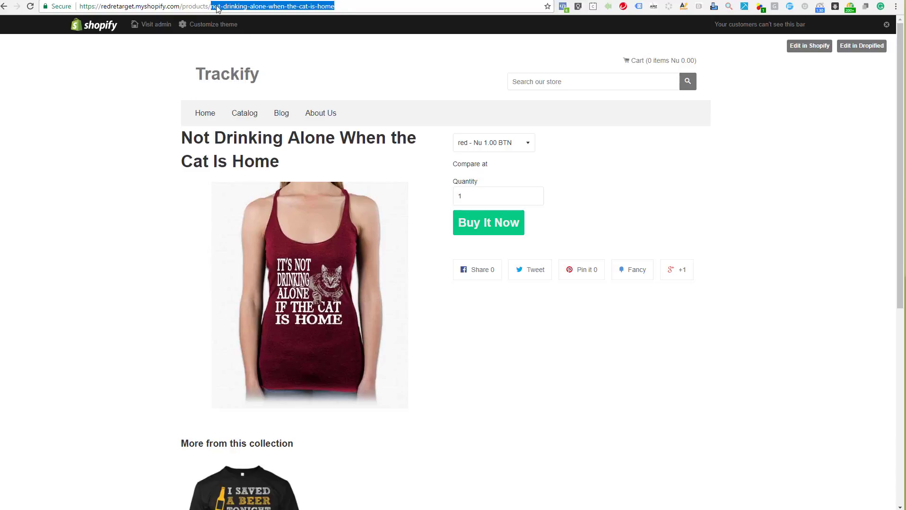
drag(211, 6, 366, 6)
key(ctrl+c)
click(51, 0)
click(257, 367)
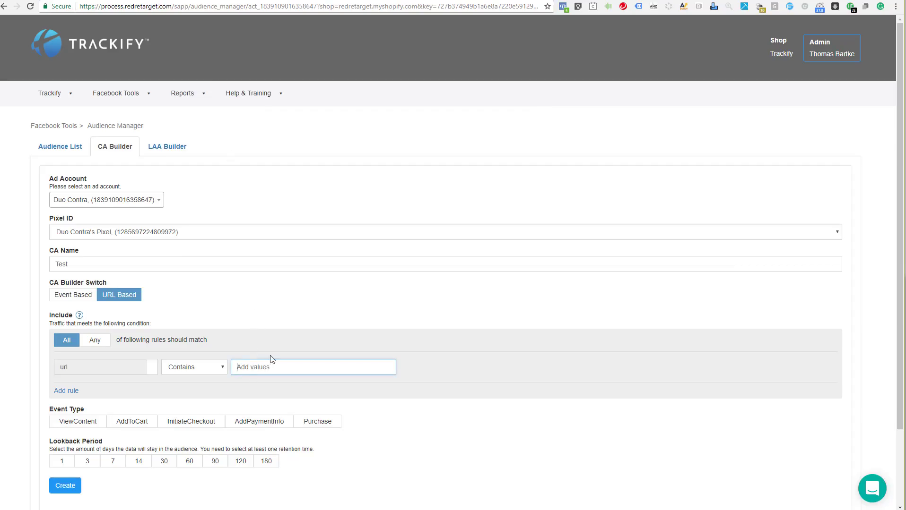
key(ctrl+v)
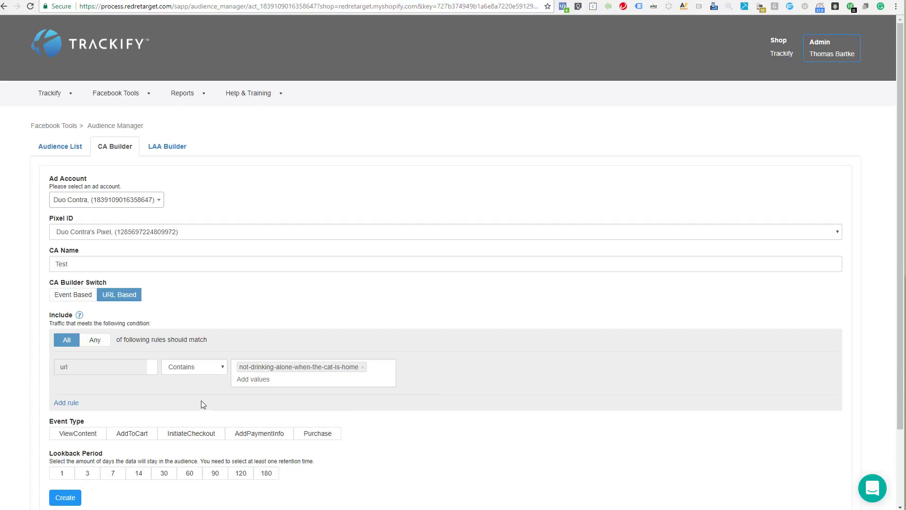
Review the comparison operators offered for the URL rule, keeping Contains.
click(220, 368)
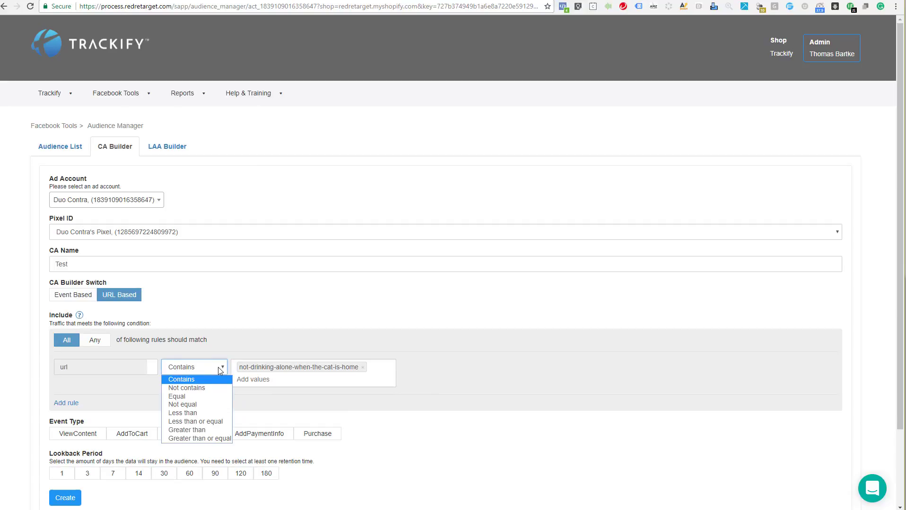
click(189, 382)
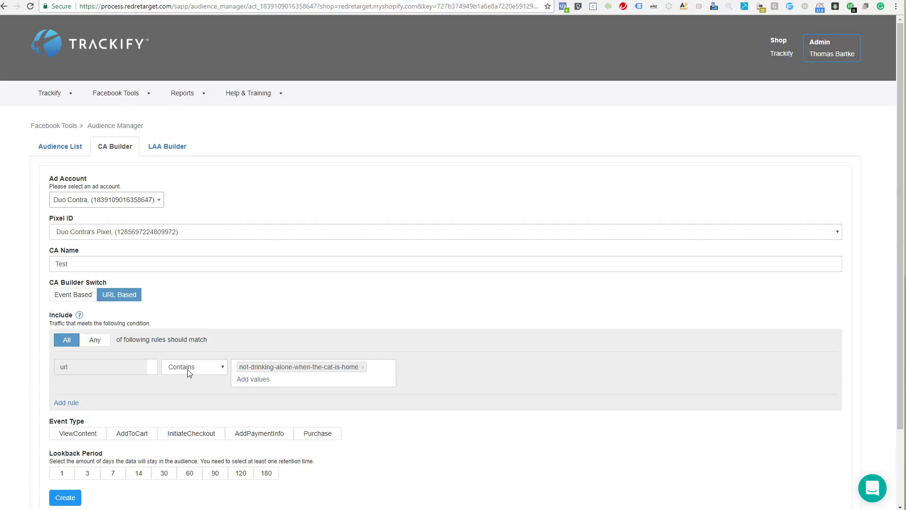
click(198, 373)
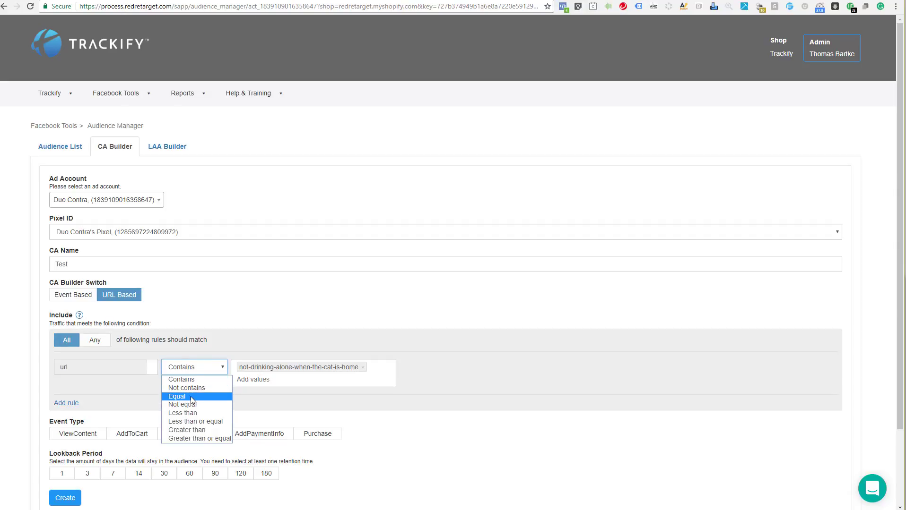
click(151, 388)
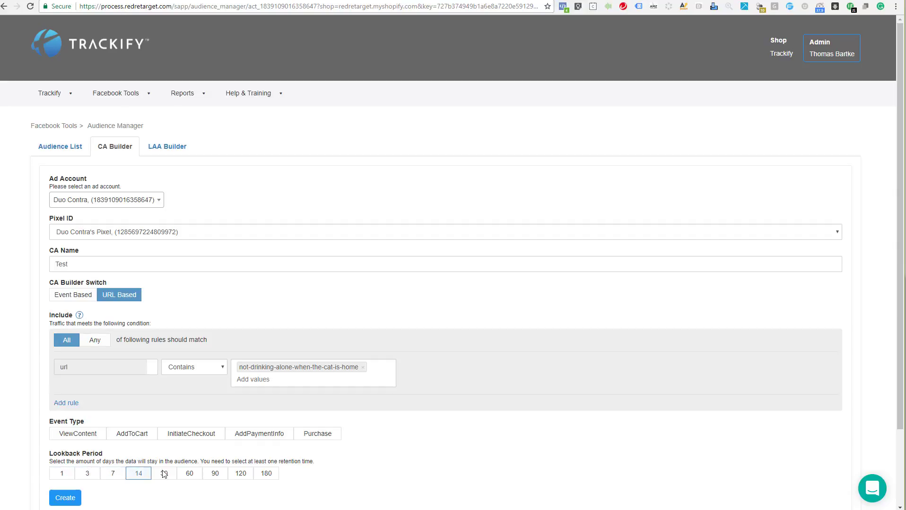
Select lookback periods of 7 and 30 days, and check the audience list before returning to the custom audience builder.
click(113, 478)
click(164, 479)
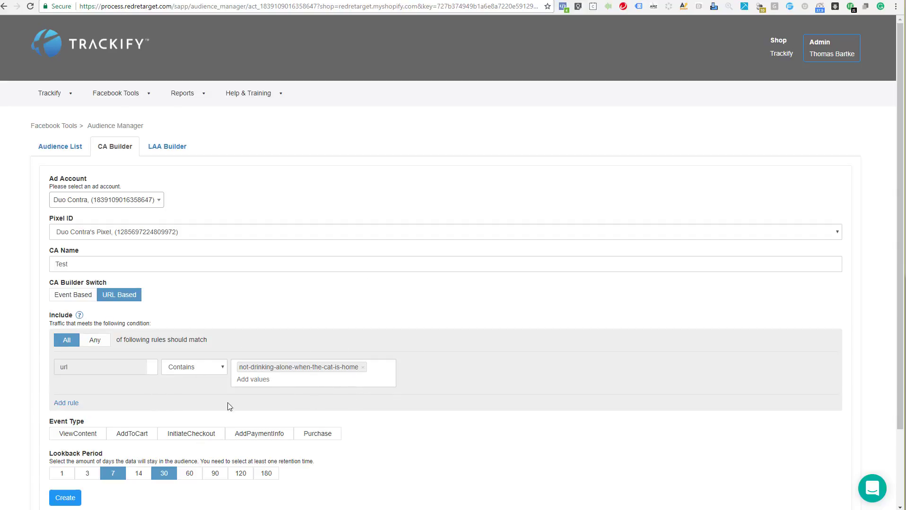
click(313, 367)
click(65, 497)
click(60, 148)
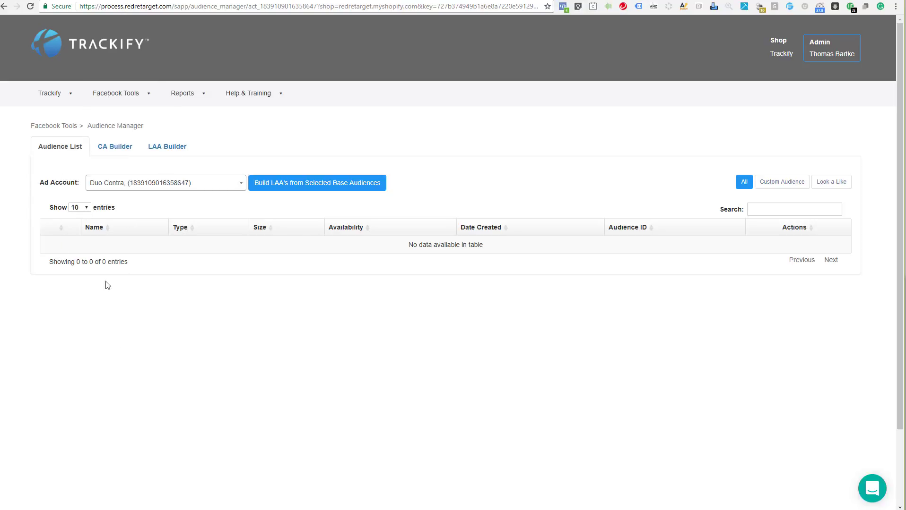
click(110, 154)
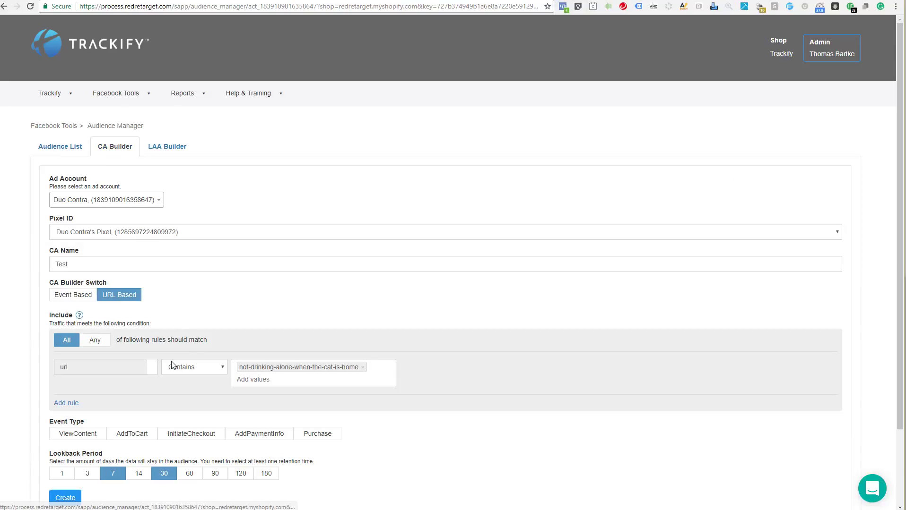
Clear the URL rule's value and the 7- and 30-day lookback periods, and switch the audience back to Event Based.
click(363, 368)
click(113, 462)
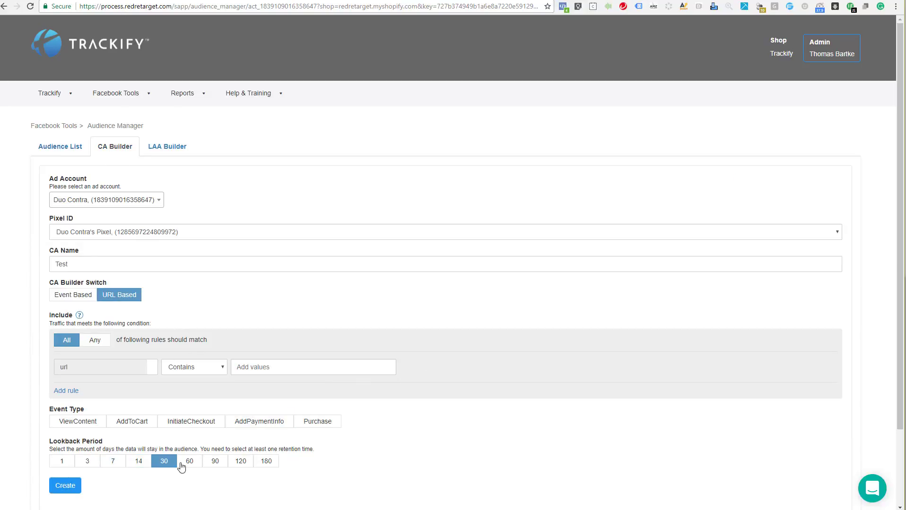
click(159, 462)
click(76, 294)
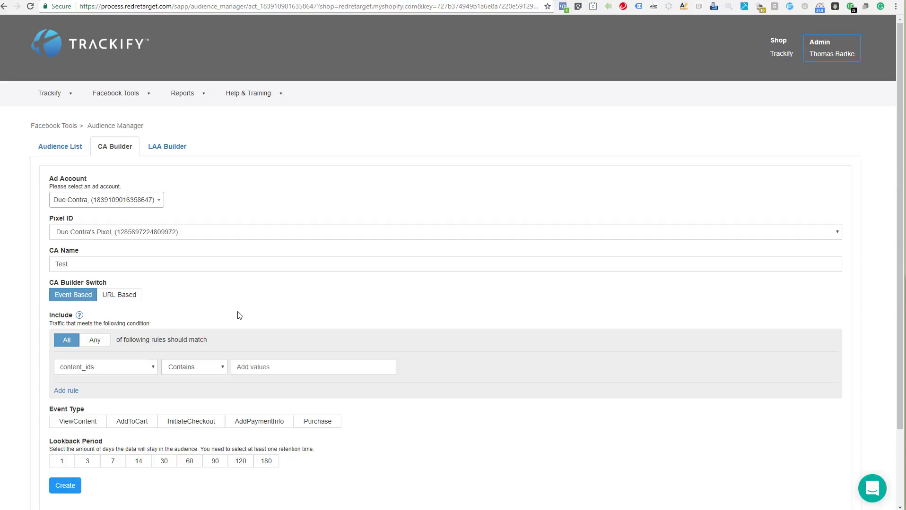
Compare the rule's parameter options with the captured Facebook Pixel parameters, and choose Event content_ids (Product) for the rule.
click(153, 371)
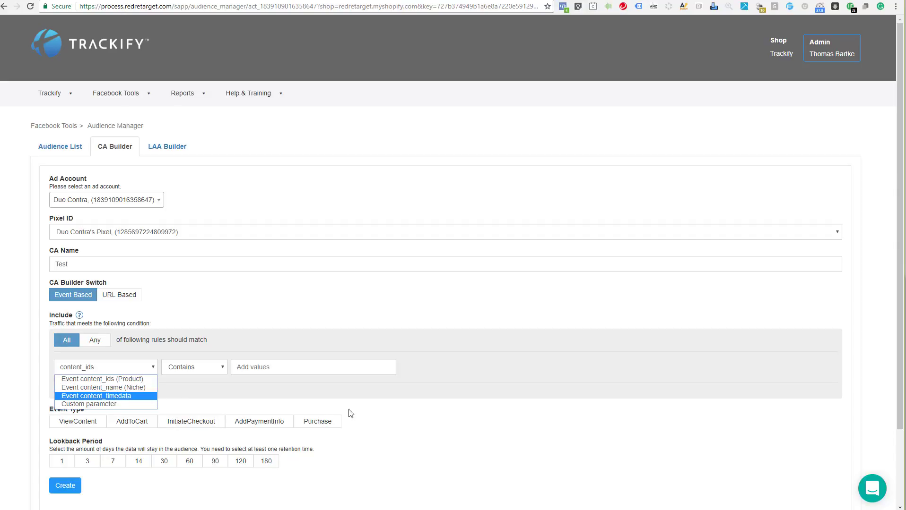
click(418, 430)
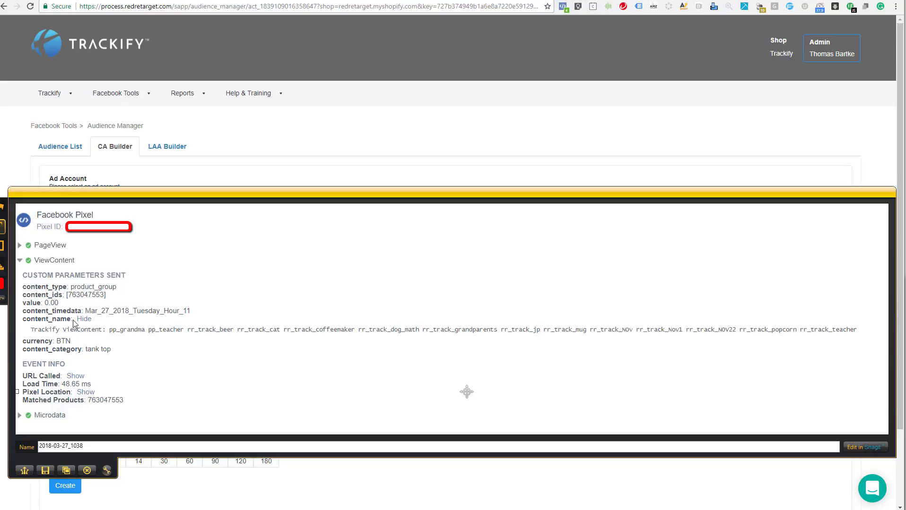
click(233, 150)
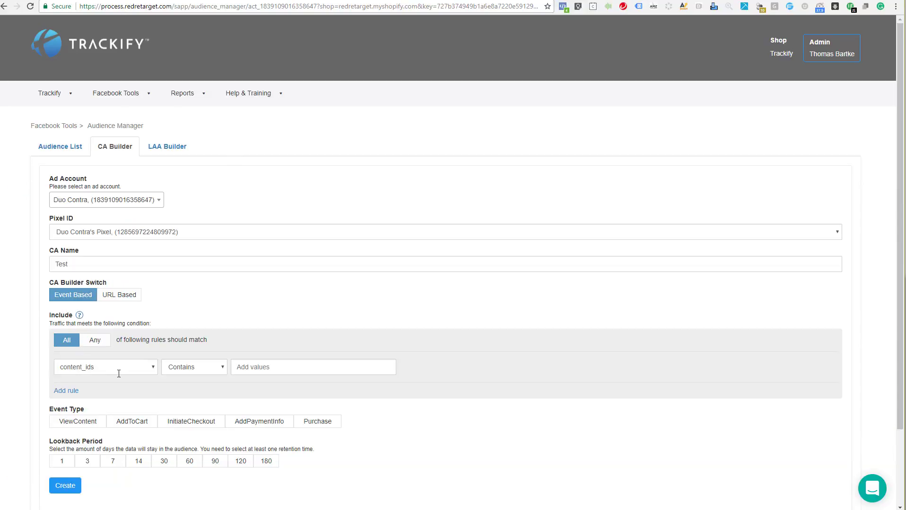
click(153, 372)
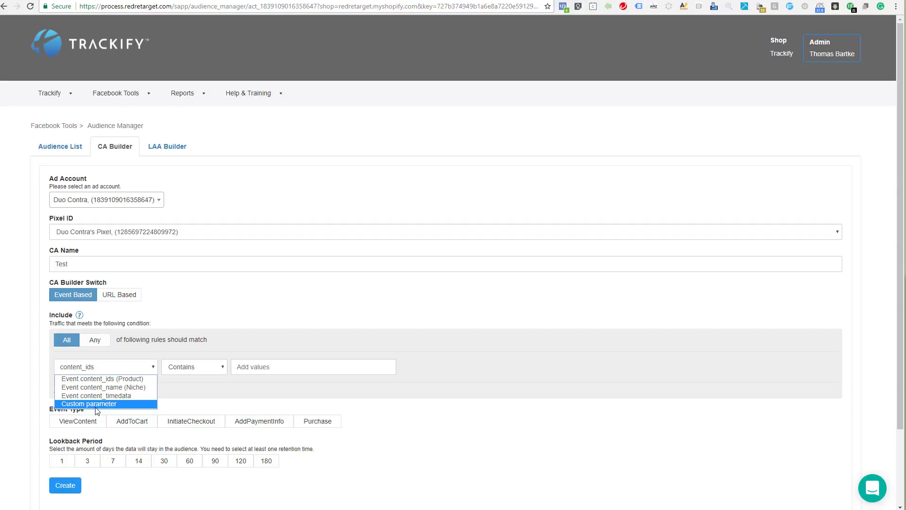
click(96, 379)
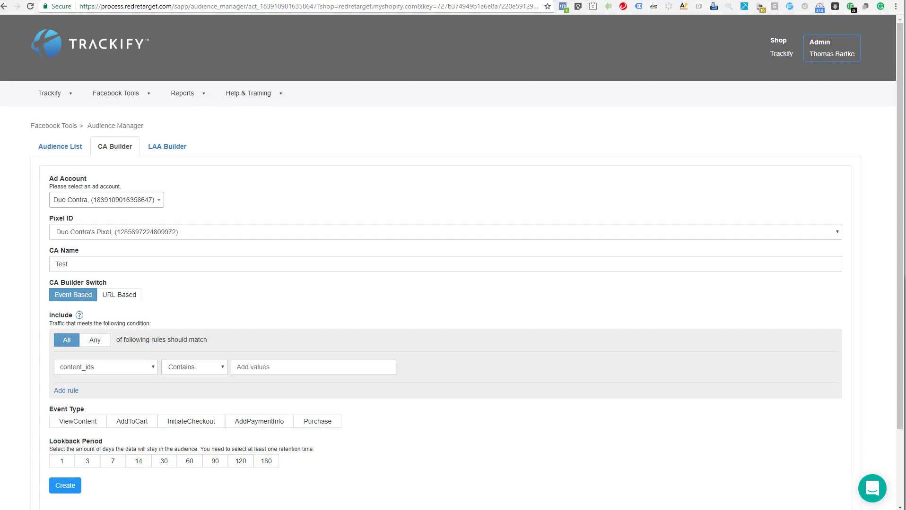
In the Shopify admin, open the "Not Drinking Alone When the Cat Is Home" tank top available on Messenger and copy its product ID from the address.
key(ctrl+Tab)
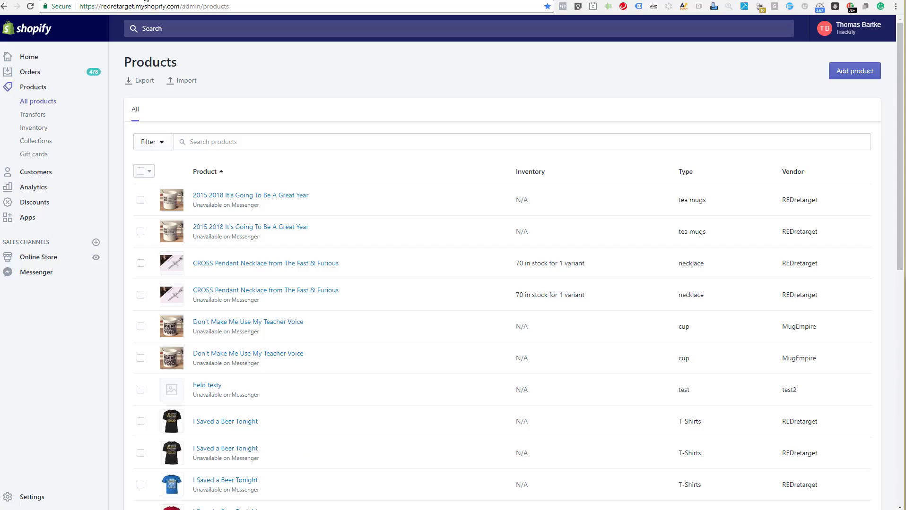
scroll(246, 372, down, 7)
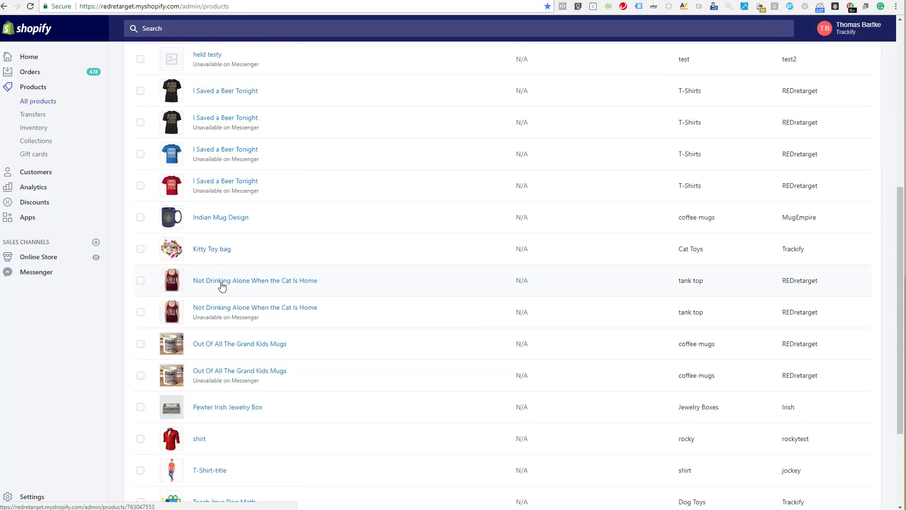
click(259, 283)
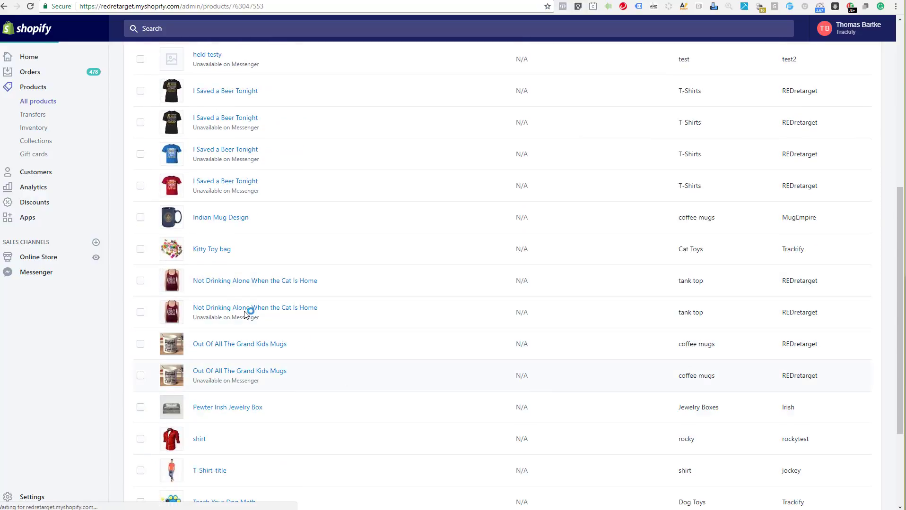
click(248, 309)
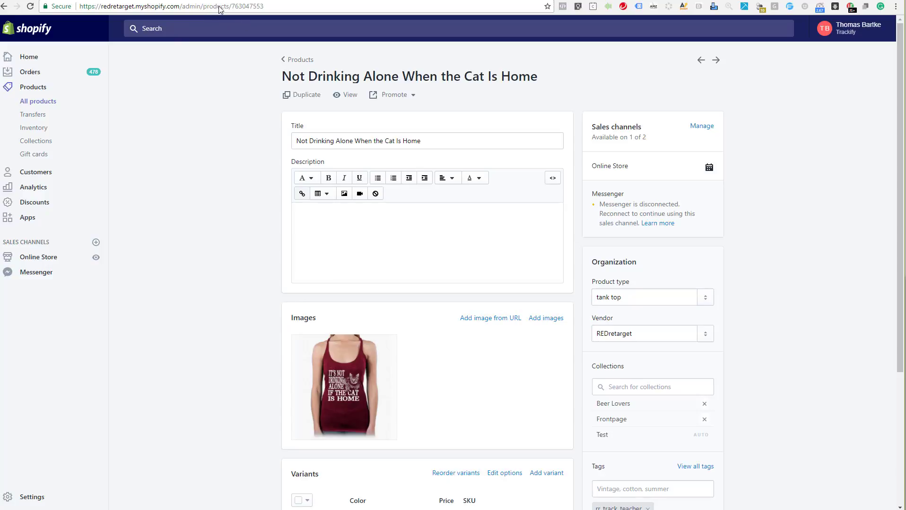
click(245, 10)
double_click(246, 9)
click(246, 10)
double_click(249, 9)
key(ctrl+c)
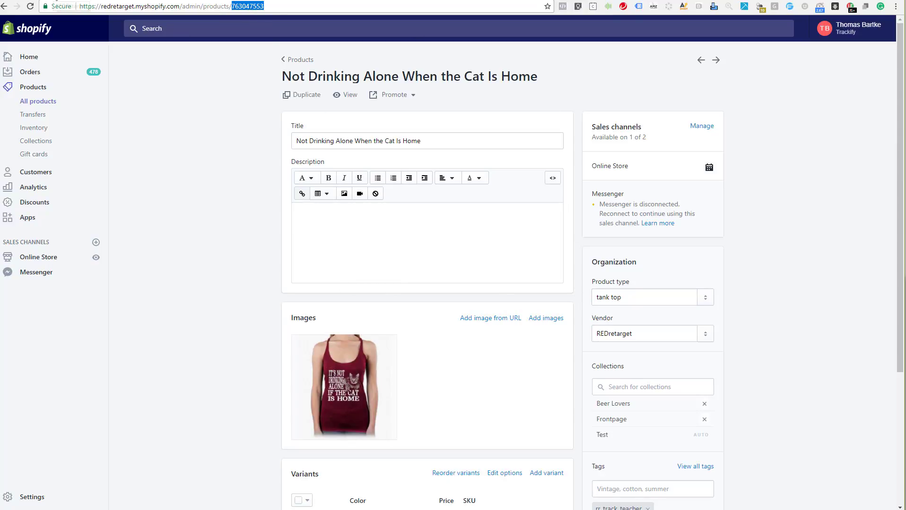
Back in Trackify, add the copied product ID 763047553 as a value of the content_ids Contains rule.
click(64, 1)
click(268, 368)
key(ctrl+v)
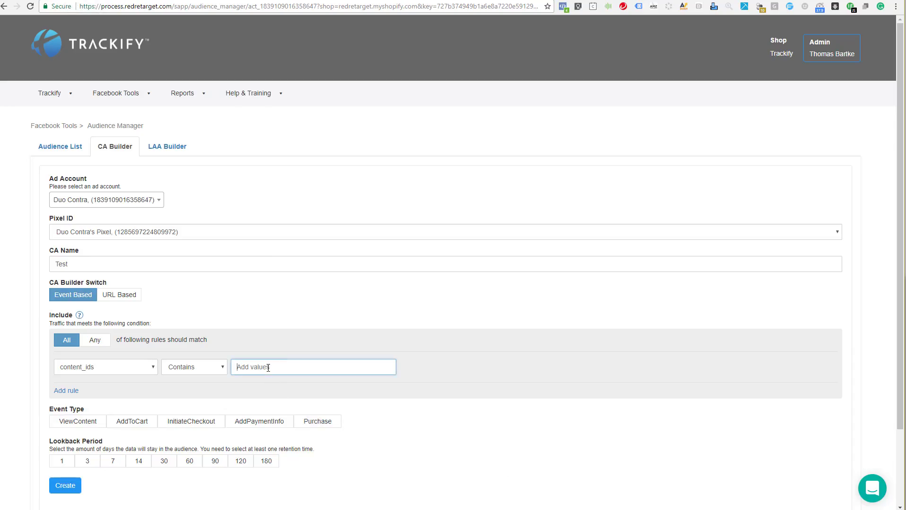
key(Return)
click(305, 395)
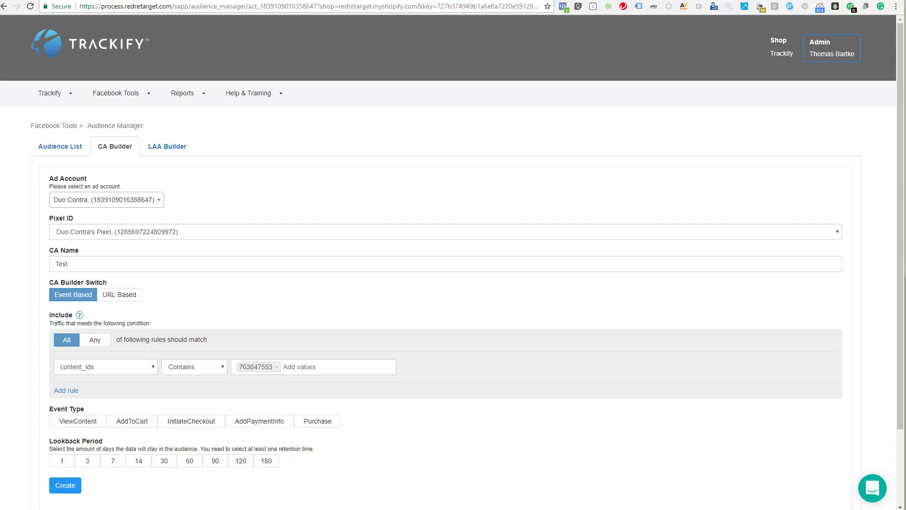
In the Shopify admin, open the first listed "I Saved a Beer Tonight" T-shirt from the product list and copy its product ID from the address.
click(147, 1)
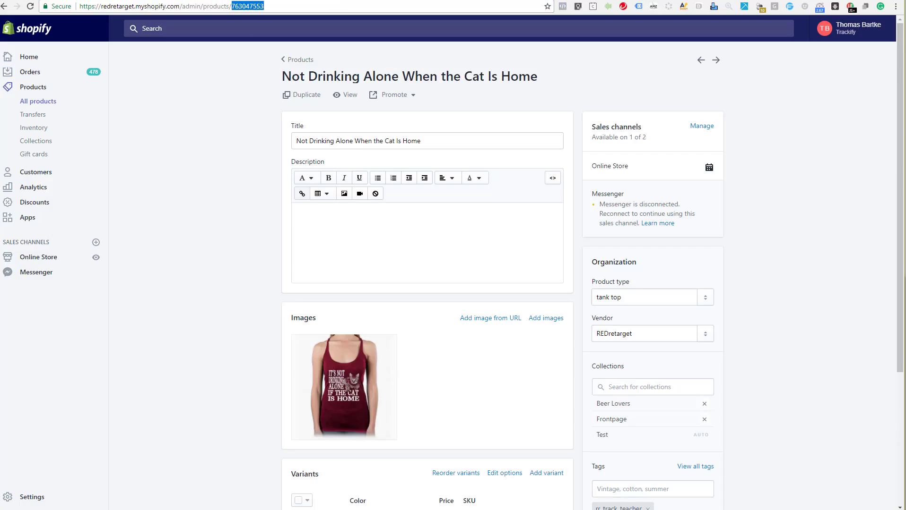
click(42, 87)
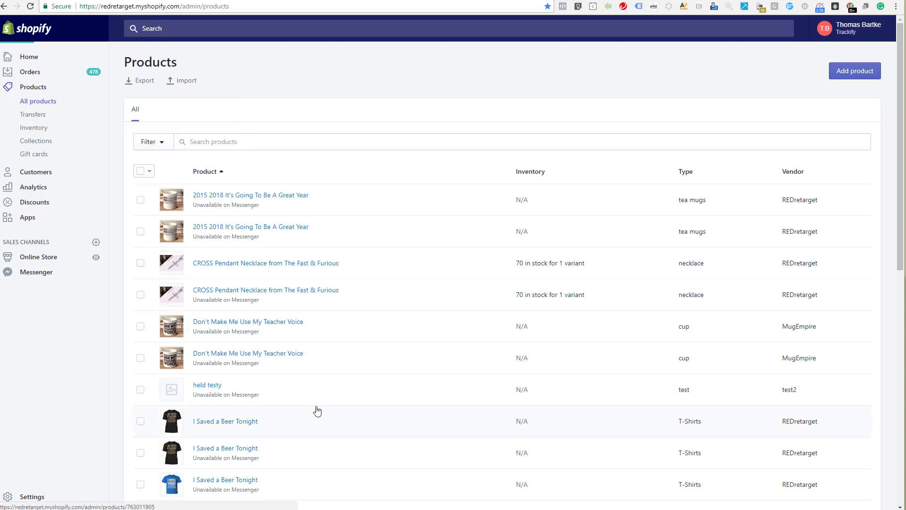
click(317, 413)
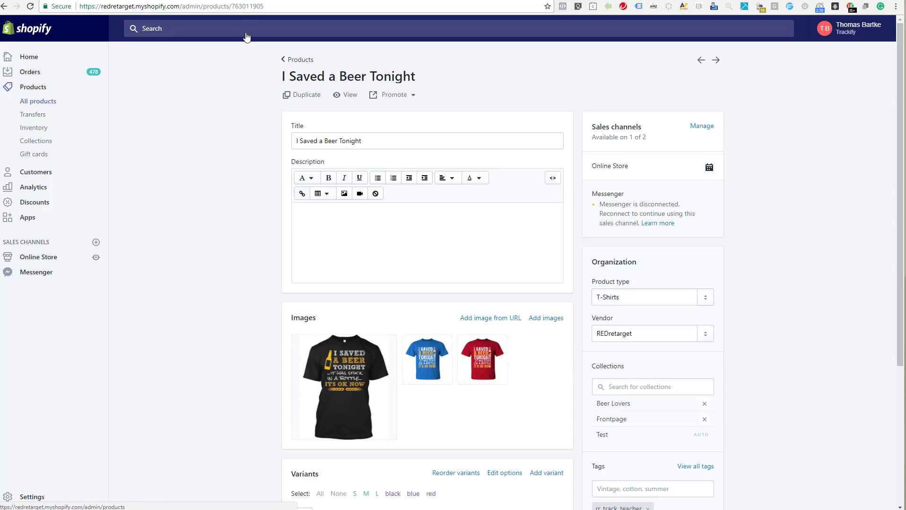
double_click(253, 6)
key(ctrl+c)
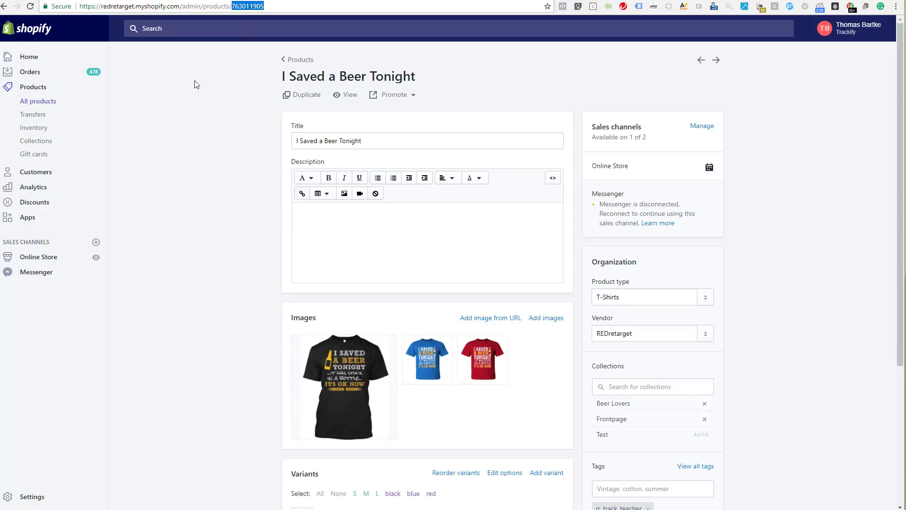
Back in Trackify, add the copied product ID 763011905 as a second value of the content_ids Contains rule.
click(68, 1)
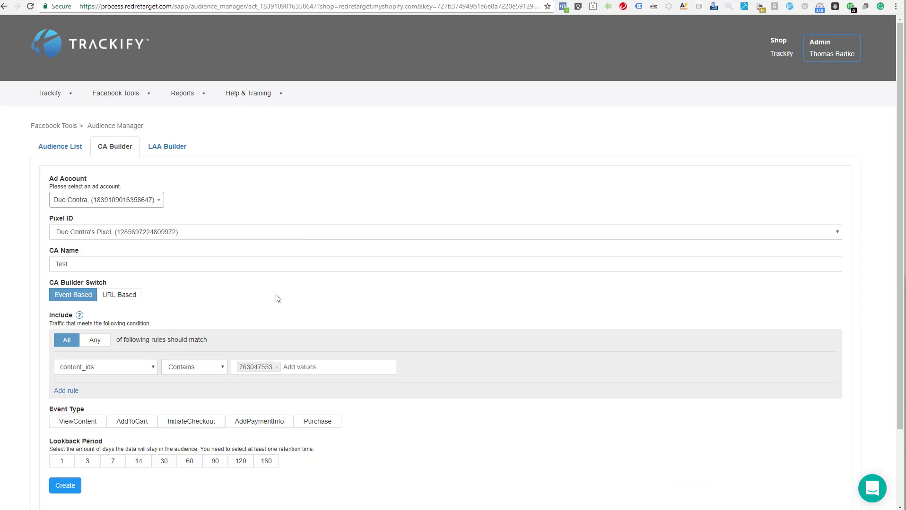
click(302, 367)
key(ctrl+v)
click(308, 386)
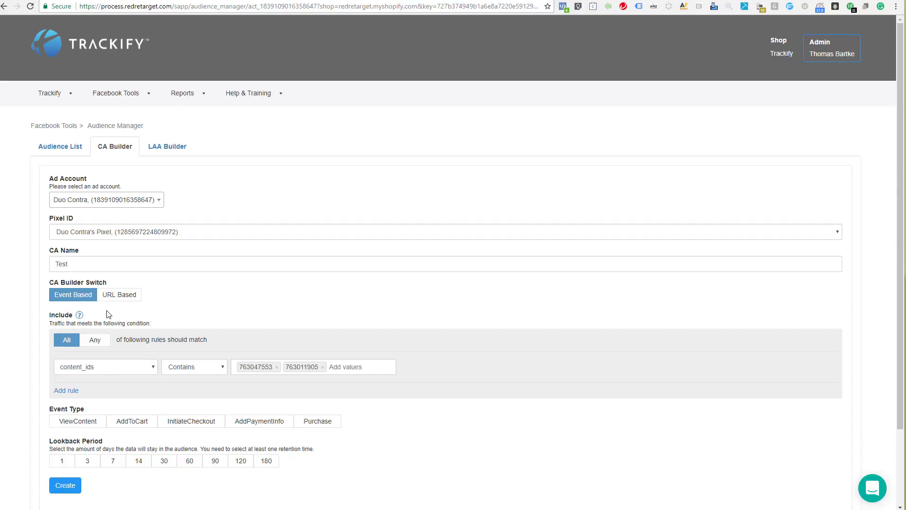
Select the ViewContent, AddToCart and Purchase event types, and set the lookback periods to 7 and 30 days.
click(74, 423)
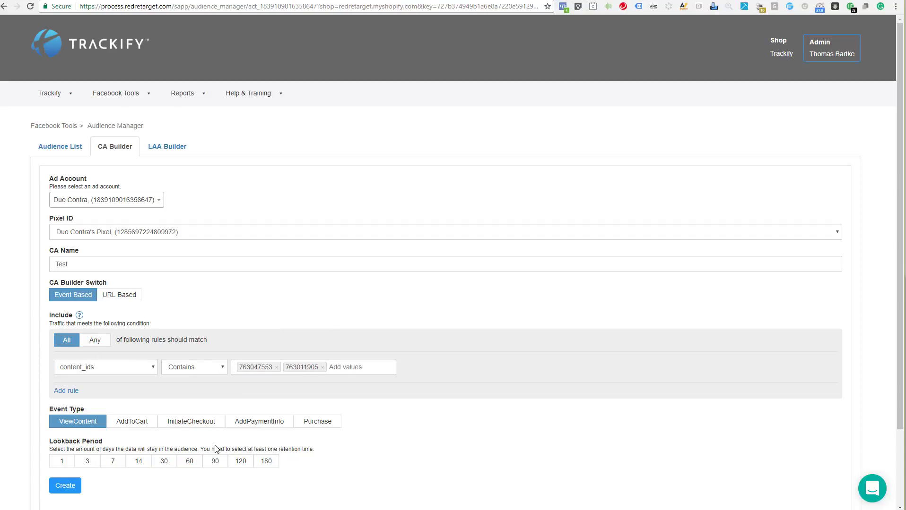
click(125, 425)
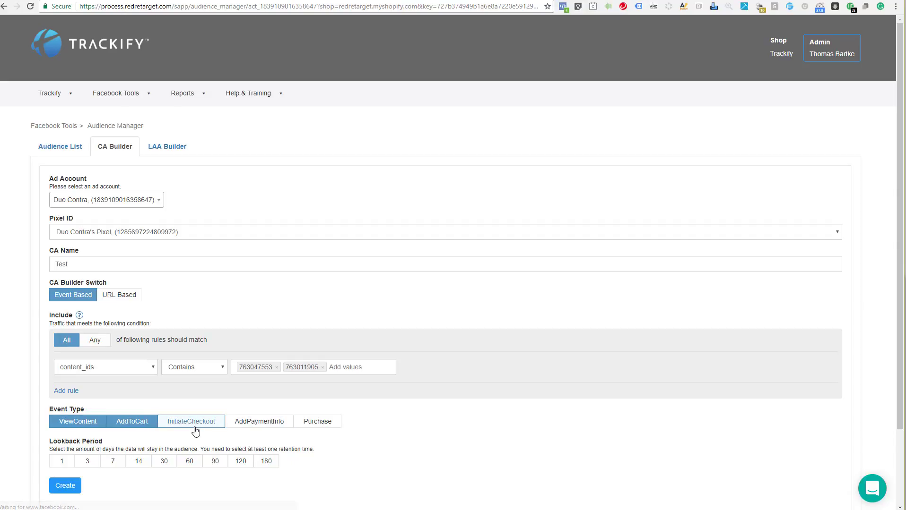
click(313, 425)
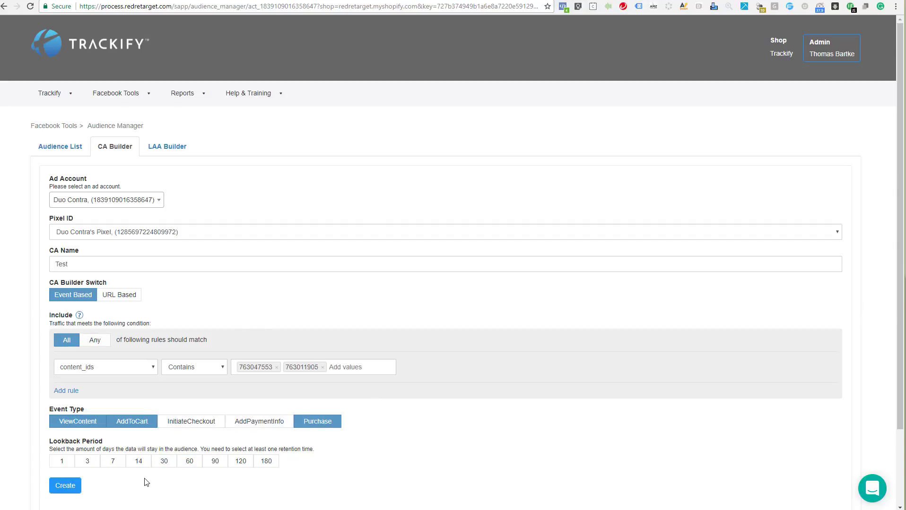
click(113, 465)
click(171, 469)
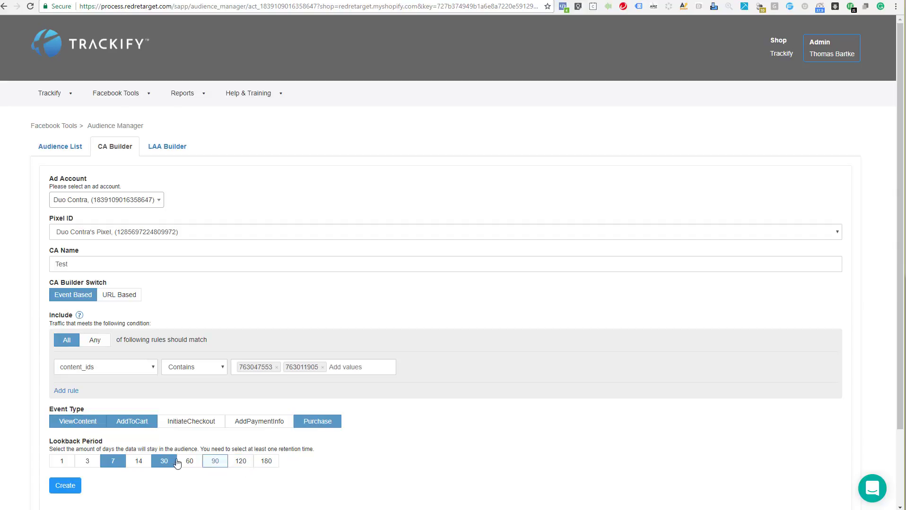
Remove both product IDs from the content_ids rule and switch the rule's parameter to content_name.
click(91, 387)
click(323, 367)
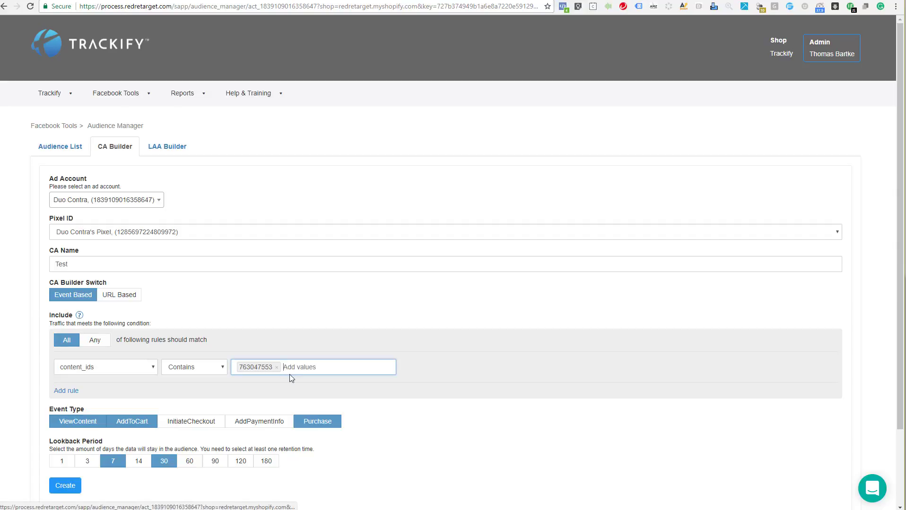
click(277, 368)
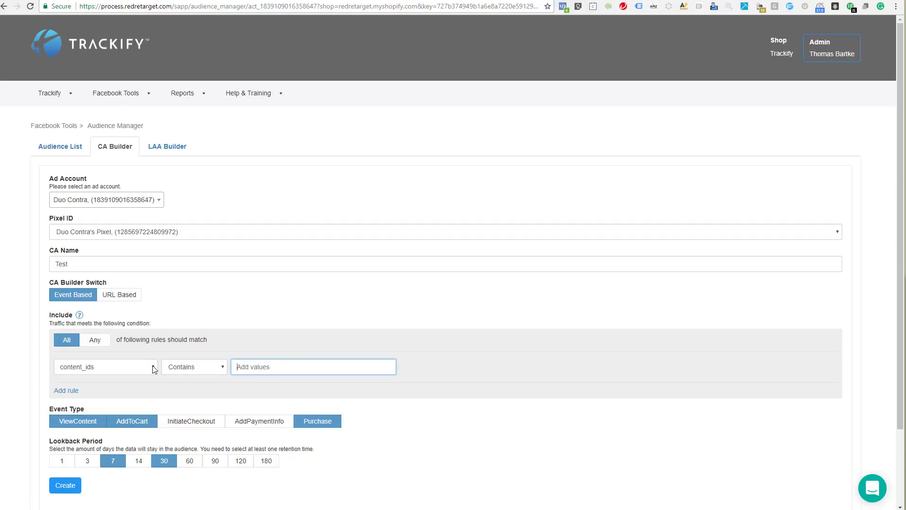
click(153, 369)
click(126, 386)
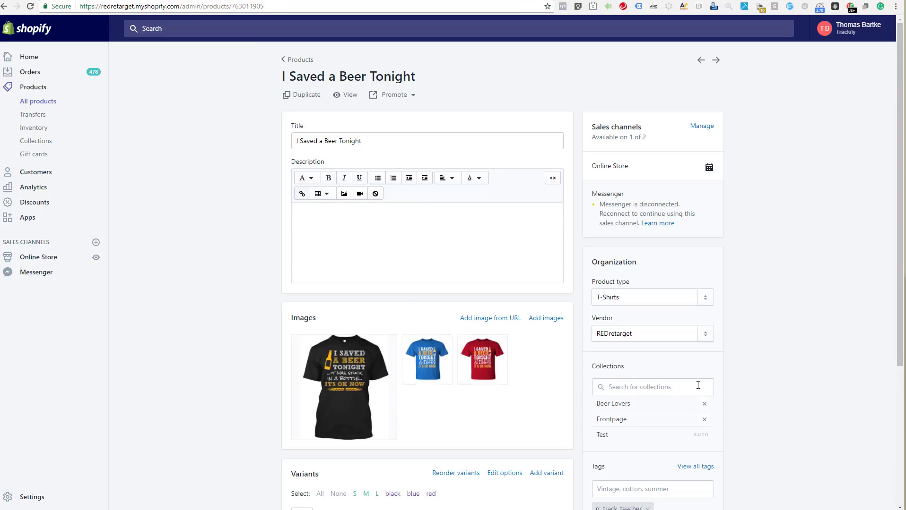
Find the rr_track_teacher tag on the Shopify product page, and add it as a value of the content_name rule in Trackify.
scroll(694, 397, down, 3)
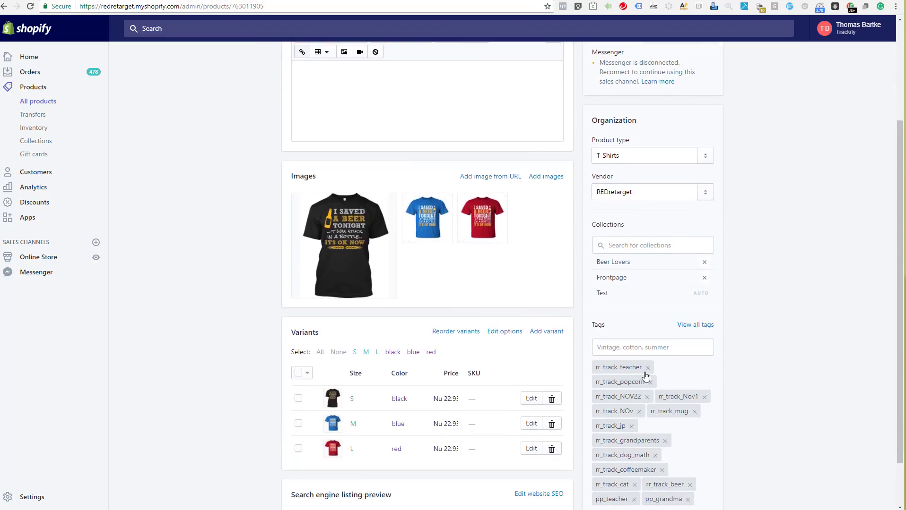
mouse_move(640, 370)
mouse_down()
mouse_move(595, 370)
mouse_move(640, 366)
mouse_up()
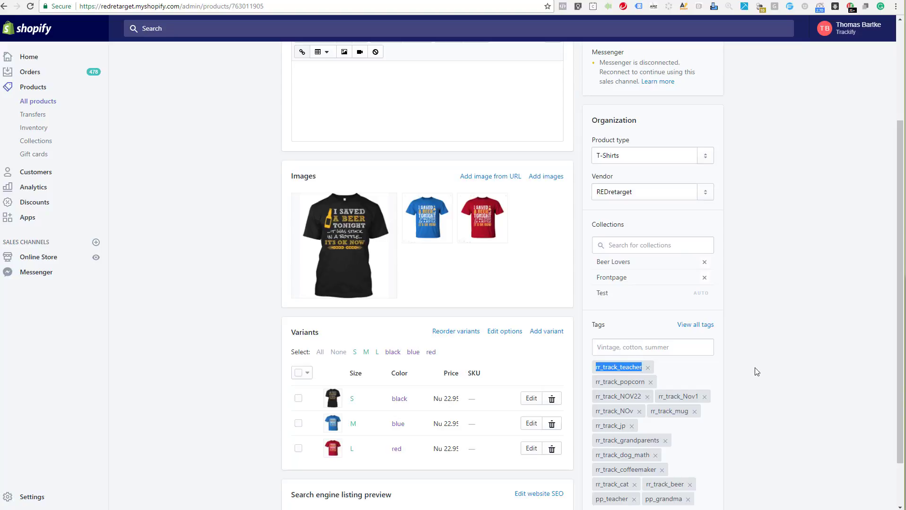
click(779, 325)
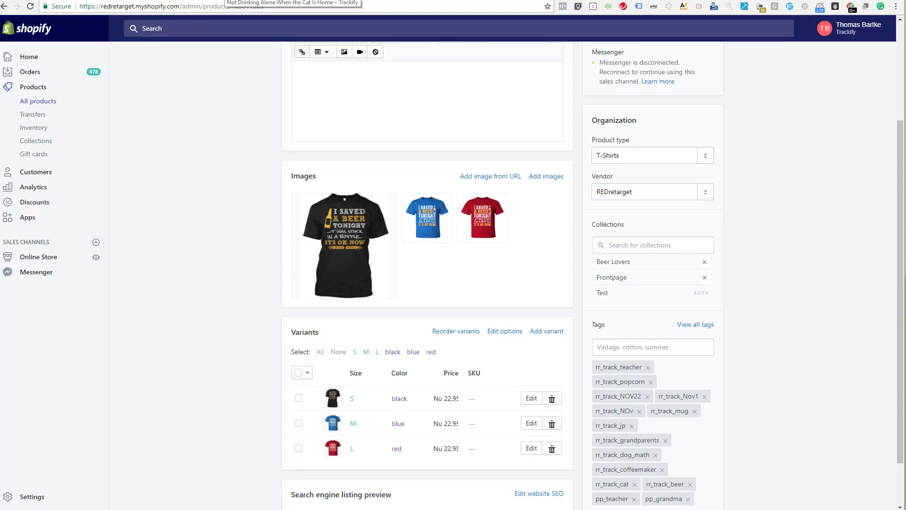
key(ctrl+Tab)
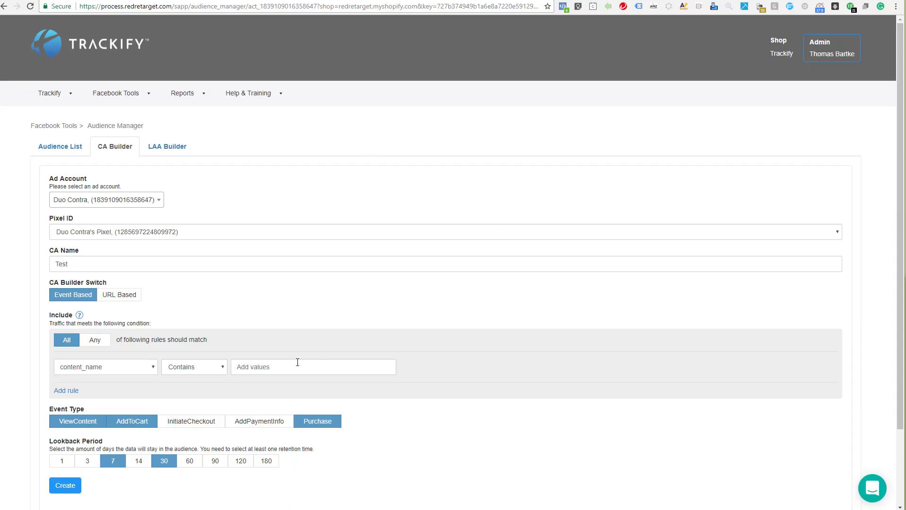
click(292, 364)
text(rr_track_teacher)
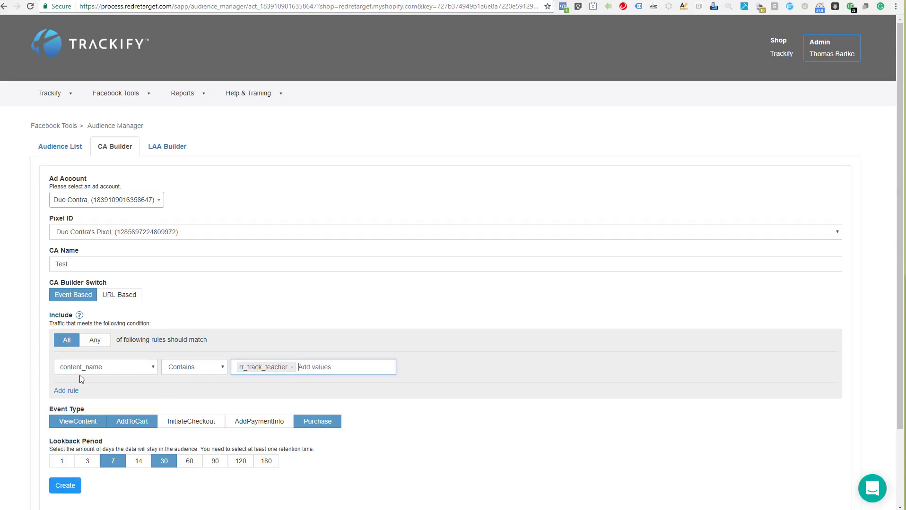
Replace the rr_track_teacher value of the content_name rule with the keyword teacher.
click(292, 368)
text(techer)
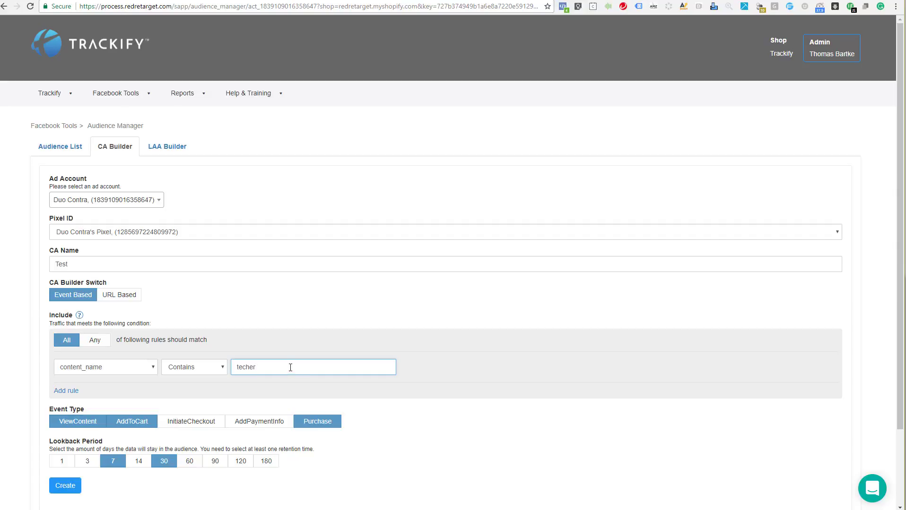
click(243, 369)
text(a)
key(Return)
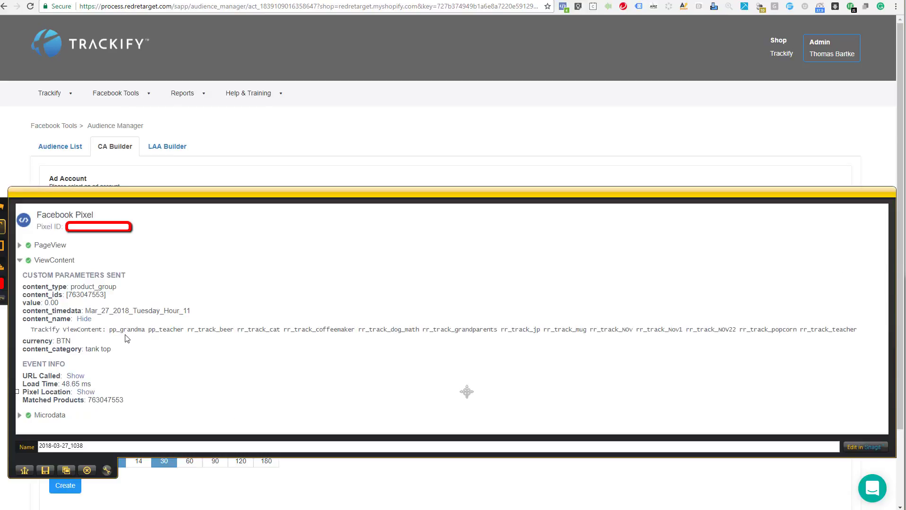
Examine the content_name tags in the captured Facebook Pixel parameters, removing the annotation box drawn beneath them.
drag(110, 333, 131, 363)
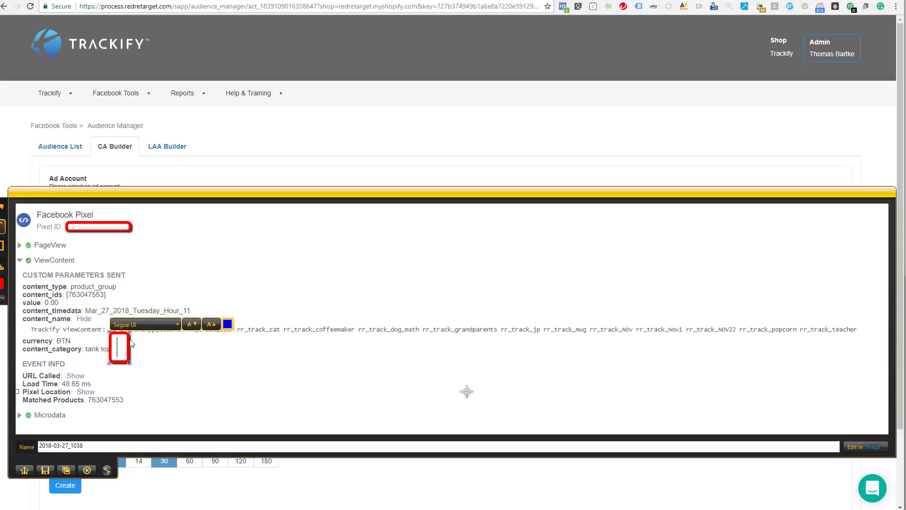
key(Escape)
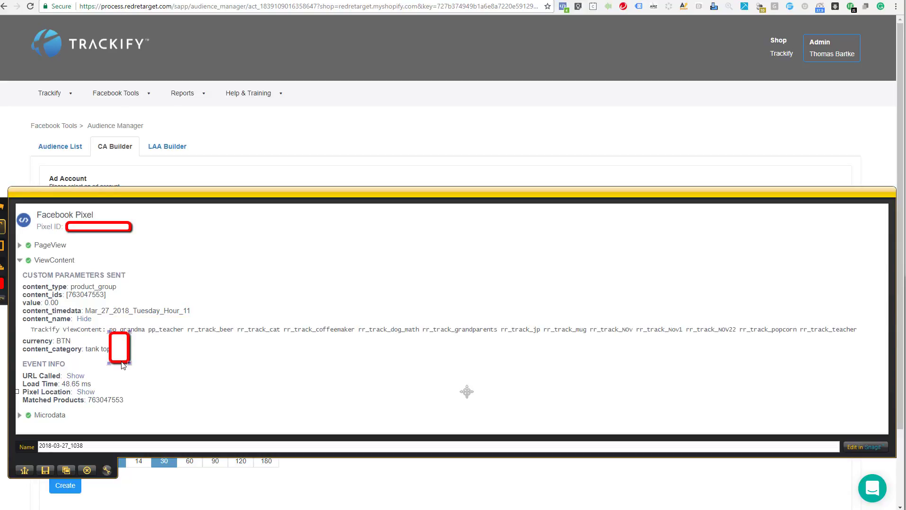
key(Delete)
click(331, 143)
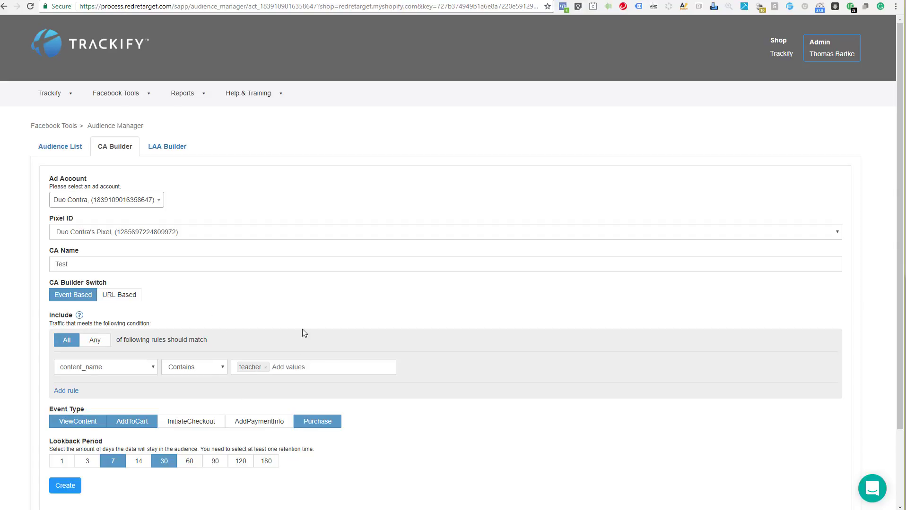
Add student as a second value of the content_name Contains rule.
click(307, 367)
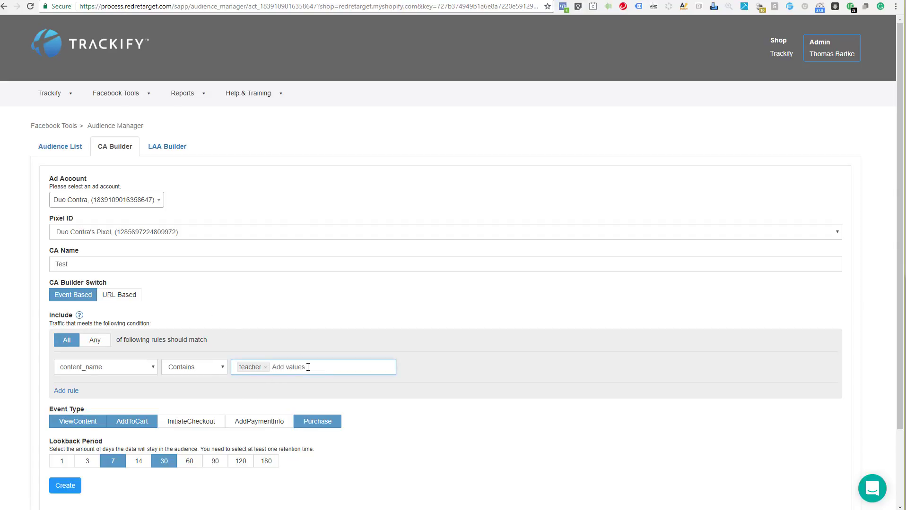
text(student)
click(305, 392)
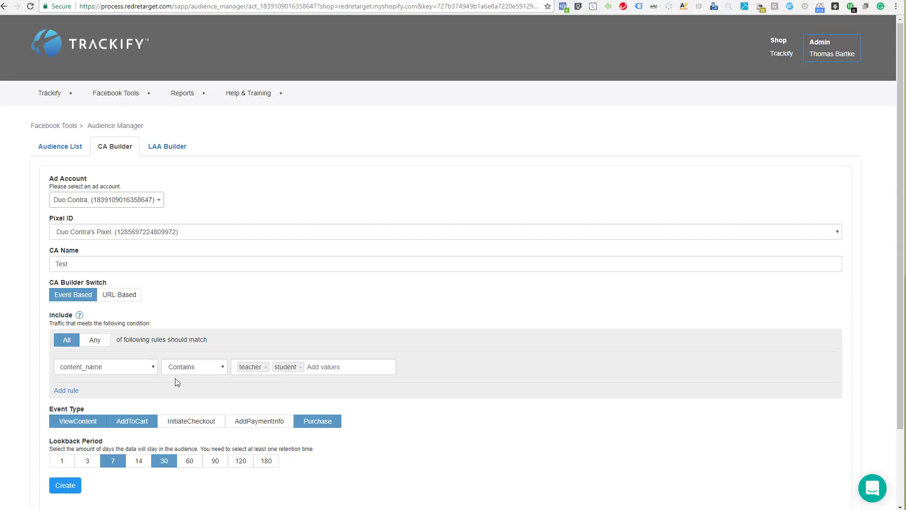
Clear the teacher and student values from the rule and switch its parameter to content_timedata.
click(266, 368)
click(265, 368)
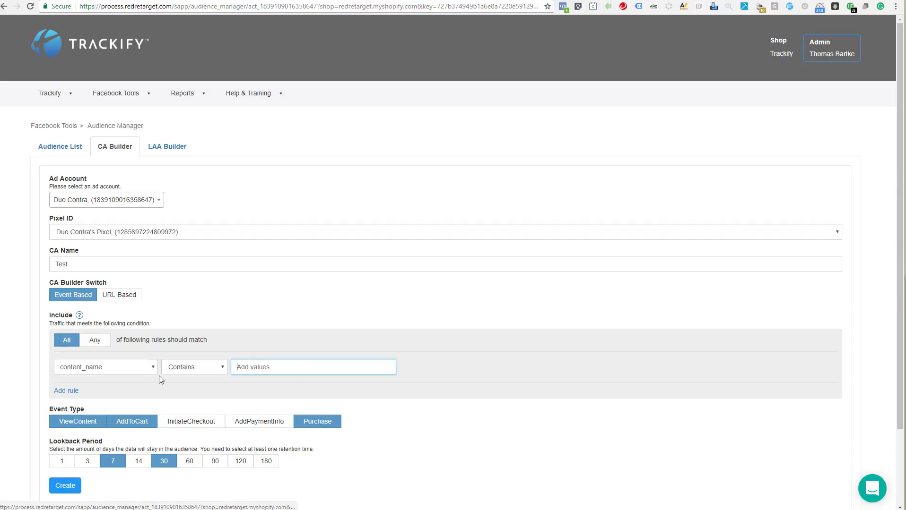
click(153, 367)
click(114, 396)
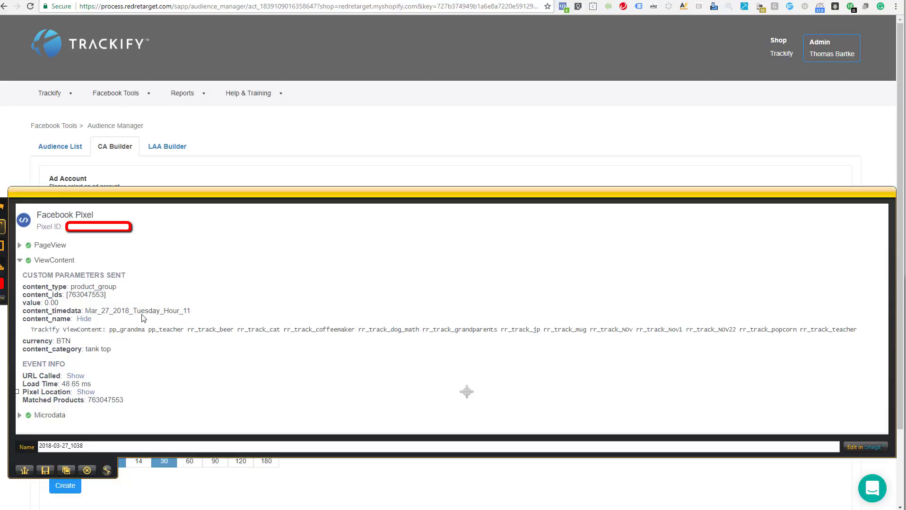
Dismiss the captured pixel parameters and add Friday, Saturday and Sunday as values of the content_timedata Contains rule.
click(400, 140)
click(250, 366)
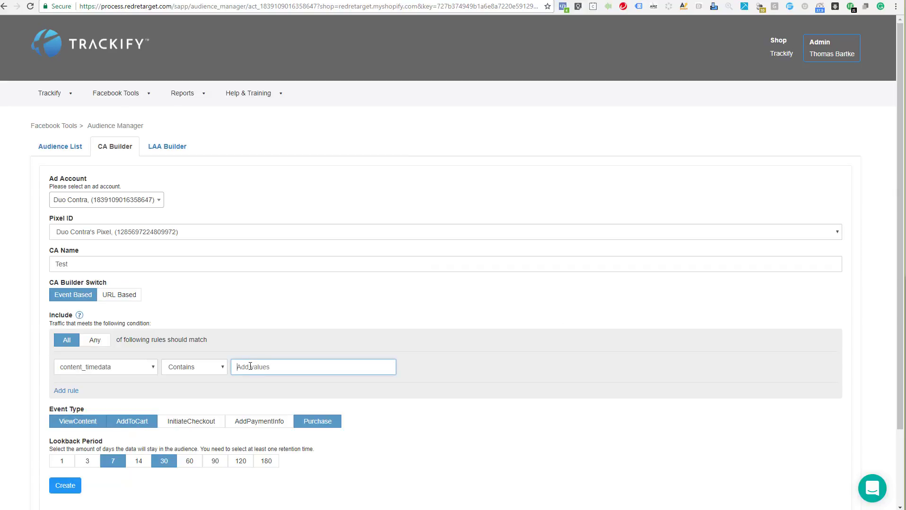
text(Friday)
key(Return)
text(Saturday)
key(Return)
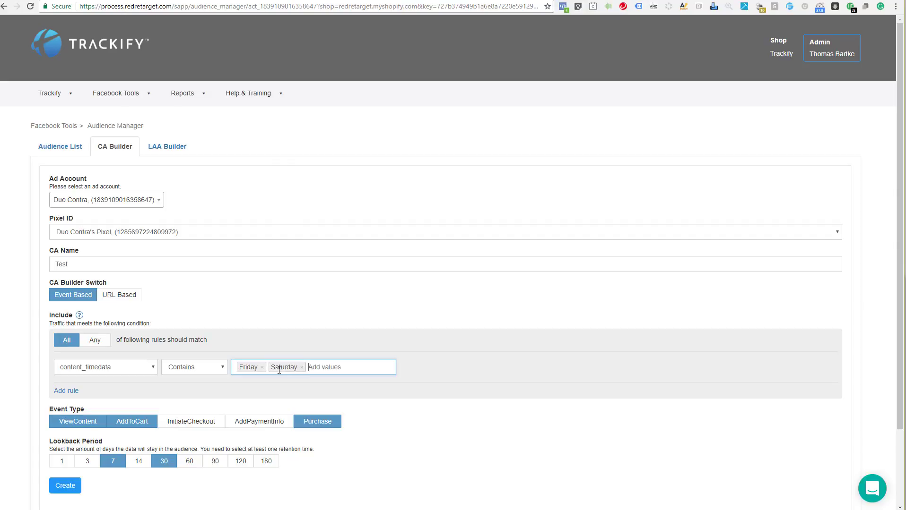
text(Sunday)
key(Return)
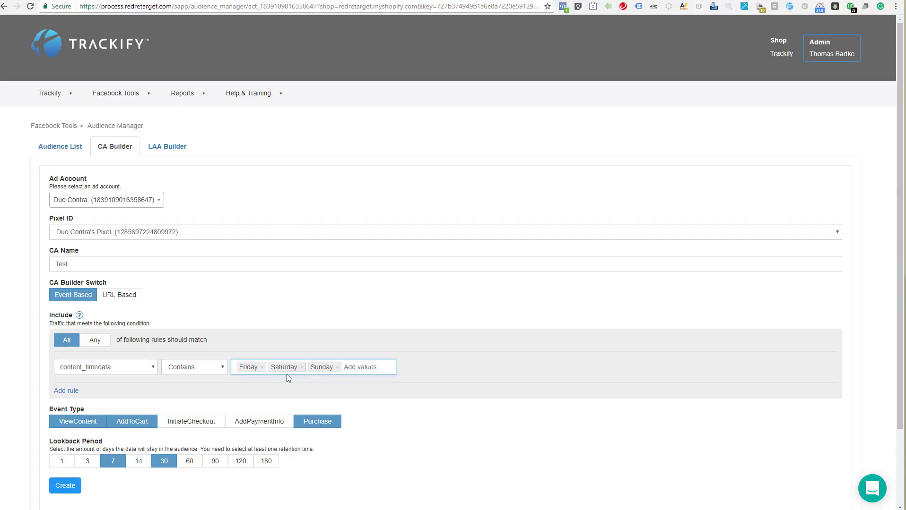
click(293, 395)
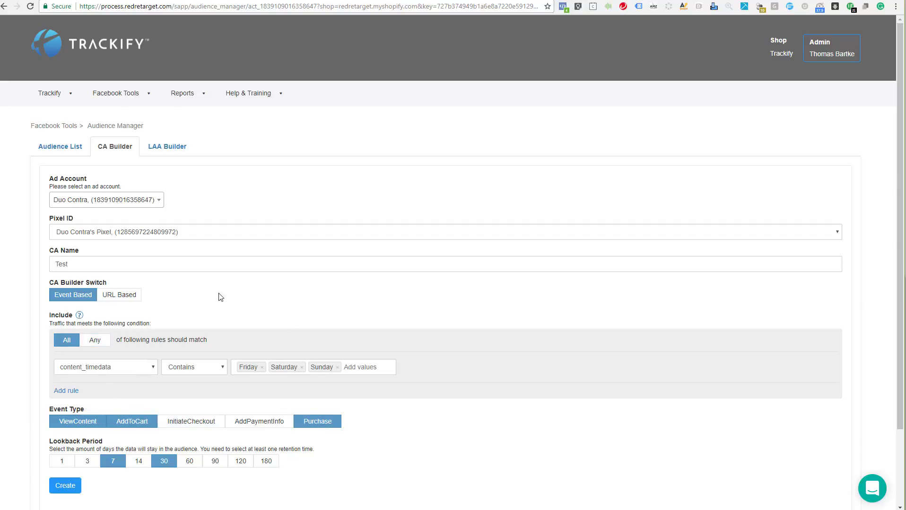
Remove the Friday, Saturday and Sunday values from the content_timedata rule.
click(262, 368)
click(274, 368)
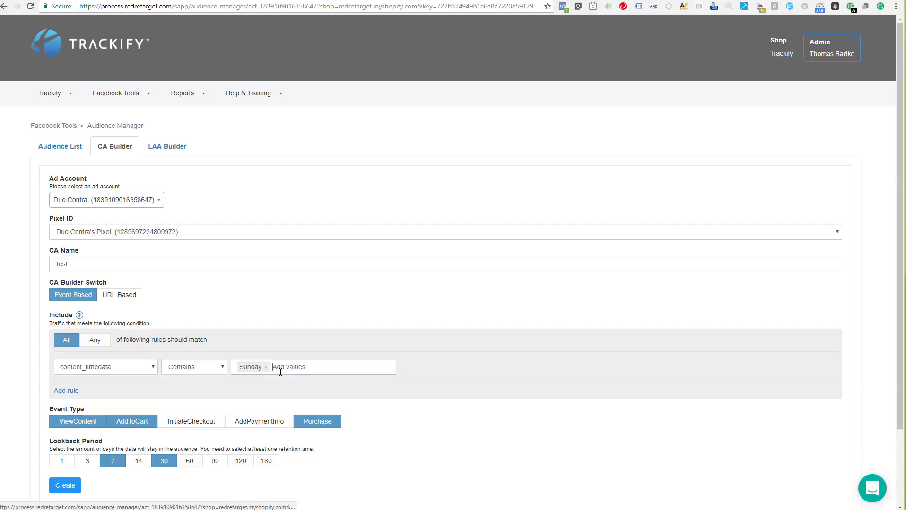
click(265, 368)
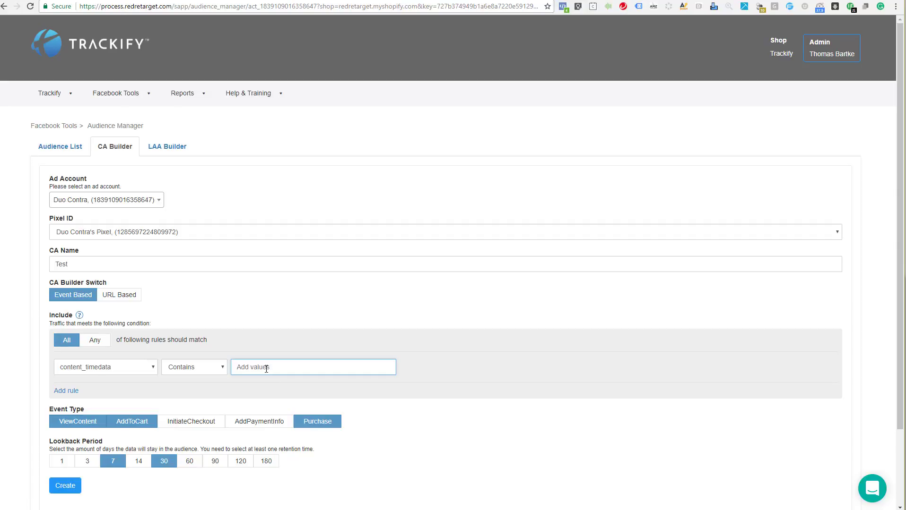
Add Hour_11, Hour_12 and Hour_13 as values of the content_timedata Contains rule.
text(Ho)
text(11)
key(Return)
text(Hour_)
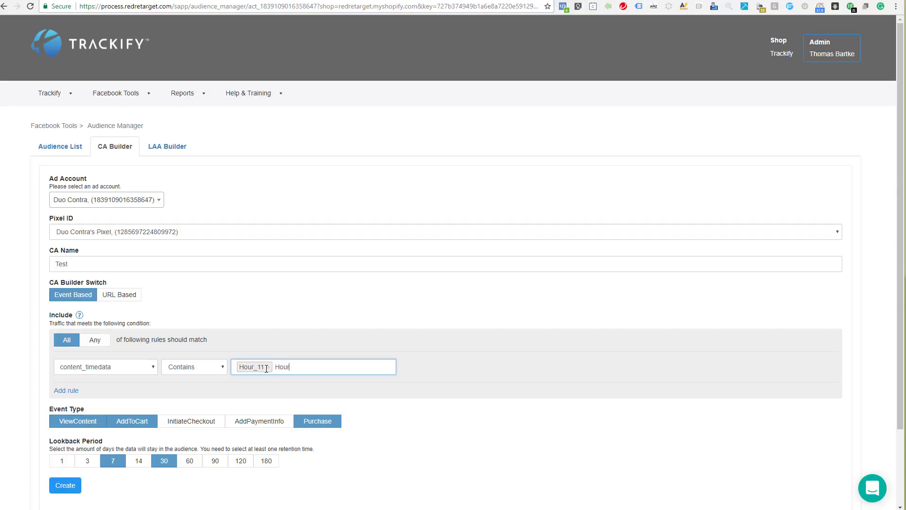
text(12)
key(Return)
text(Hour_)
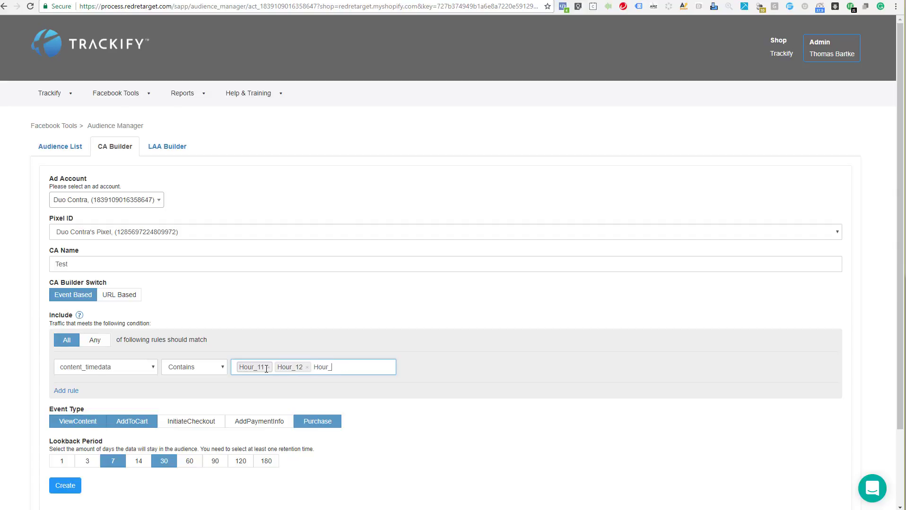
text(13)
key(Return)
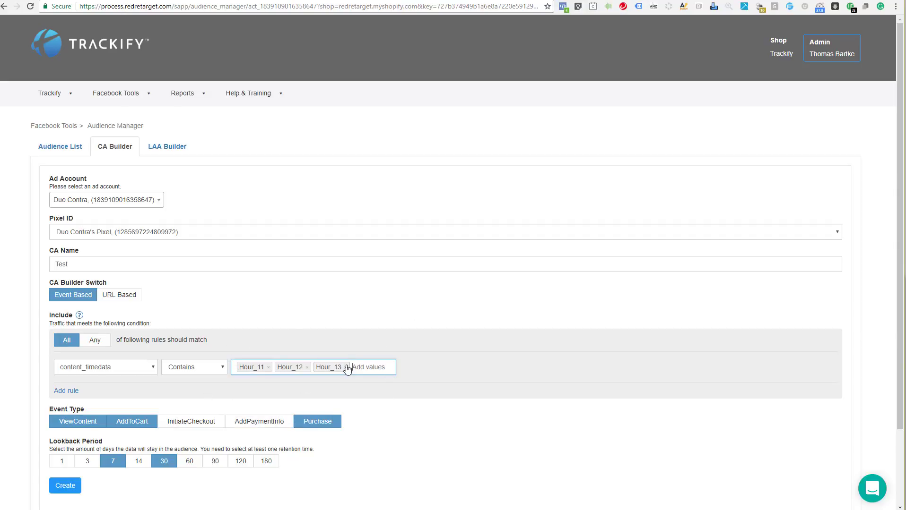
Remove the Hour_11, Hour_12 and Hour_13 values from the content_timedata rule.
click(269, 368)
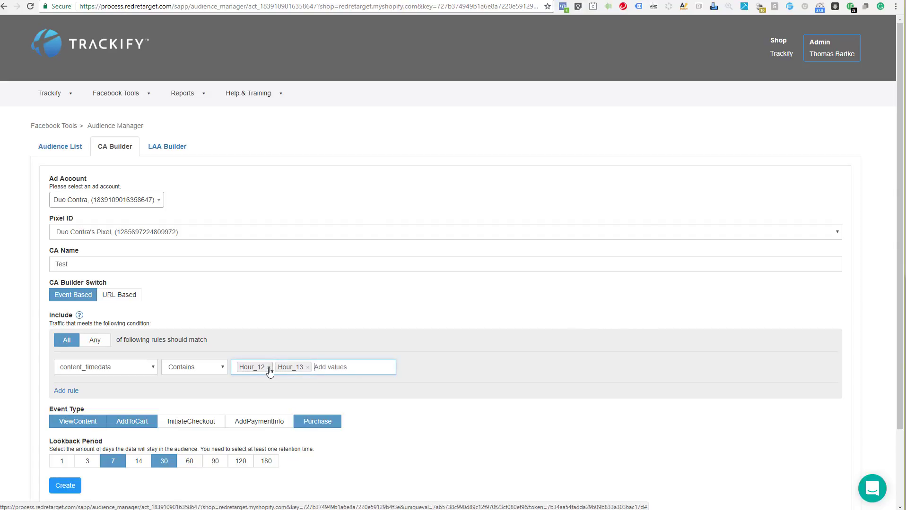
click(269, 369)
click(269, 368)
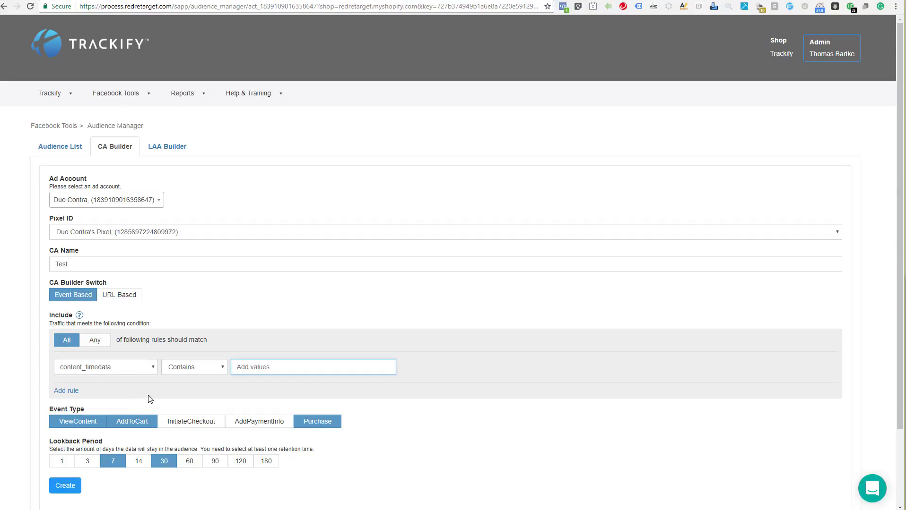
Switch the rule's parameter to value and its operator to Greater than or equal.
click(152, 371)
click(98, 407)
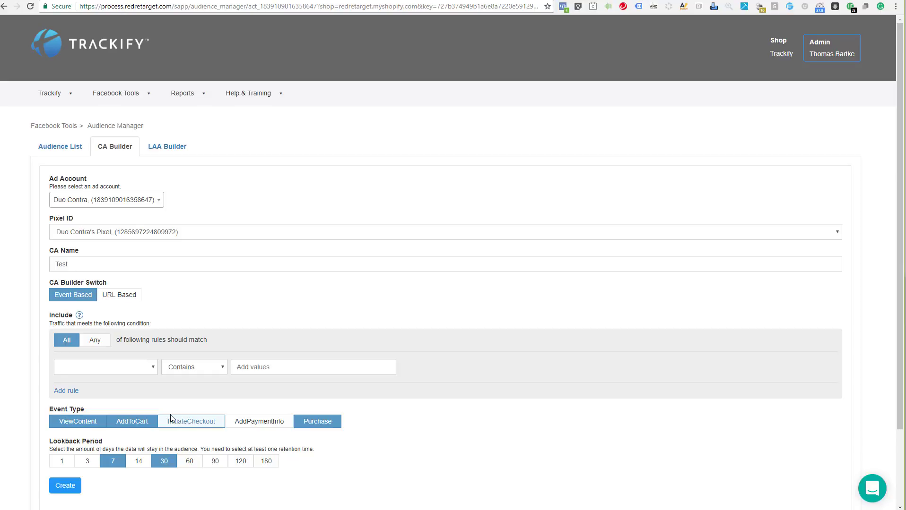
text(value)
click(222, 368)
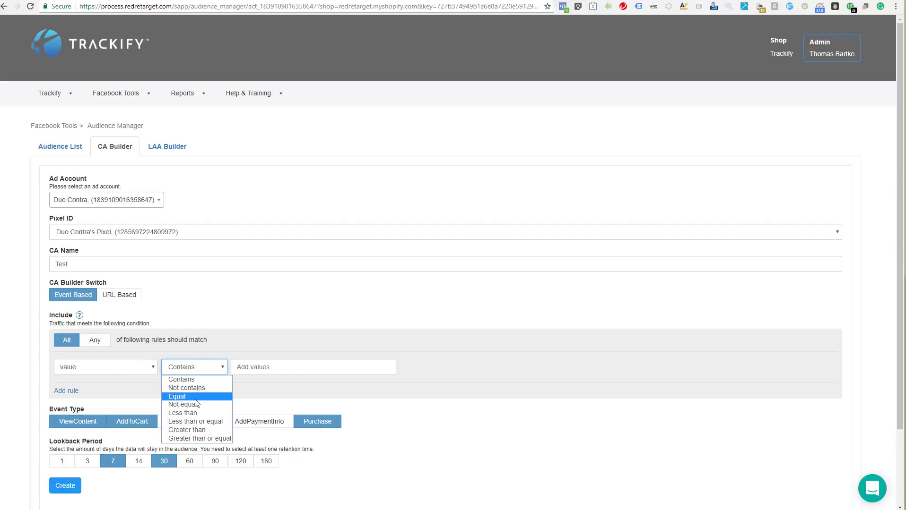
click(202, 440)
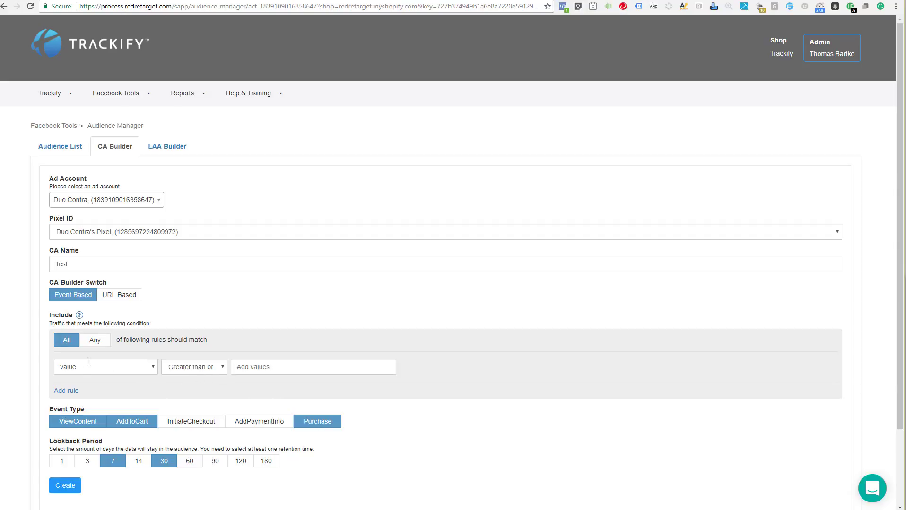
Add 30 as the rule's value and deselect the ViewContent and AddToCart event types, leaving Purchase selected.
click(271, 368)
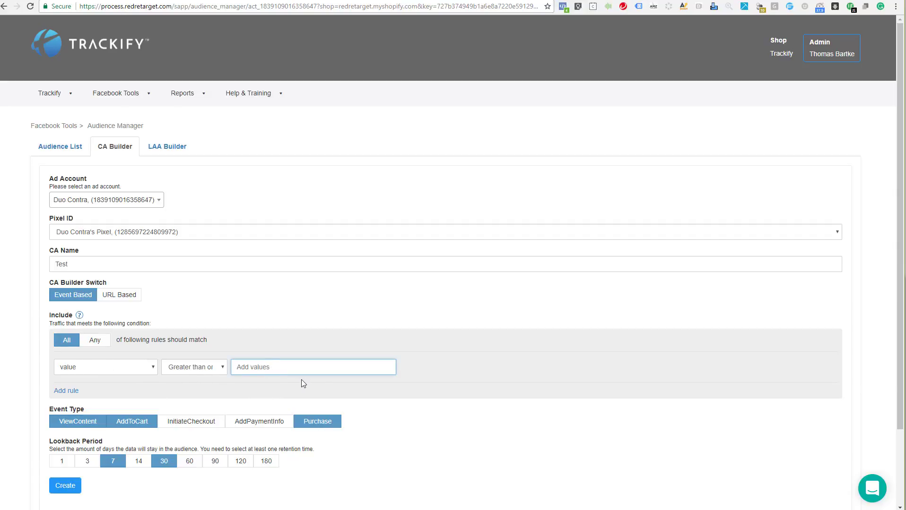
text(30)
key(Return)
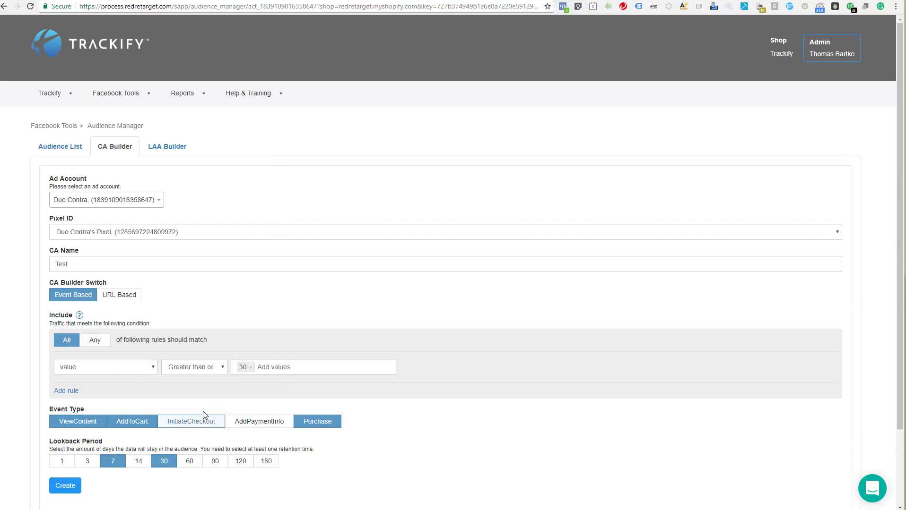
click(87, 422)
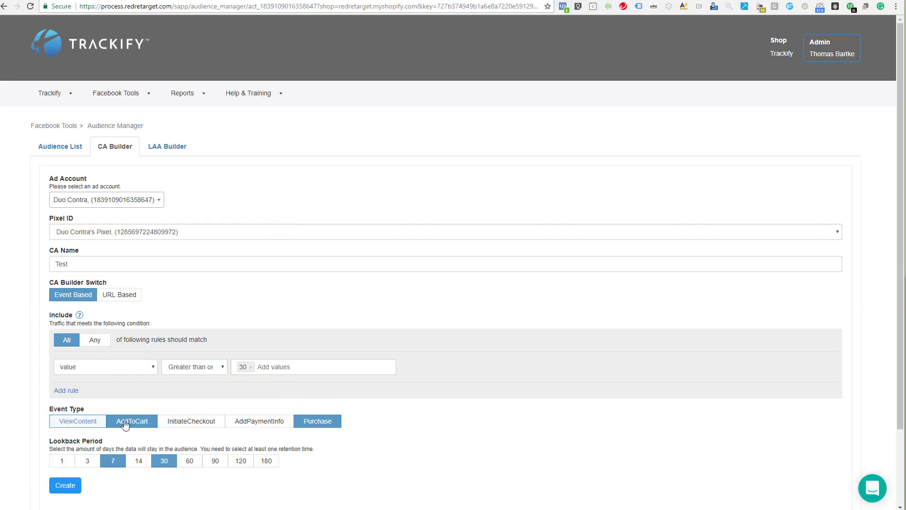
click(133, 422)
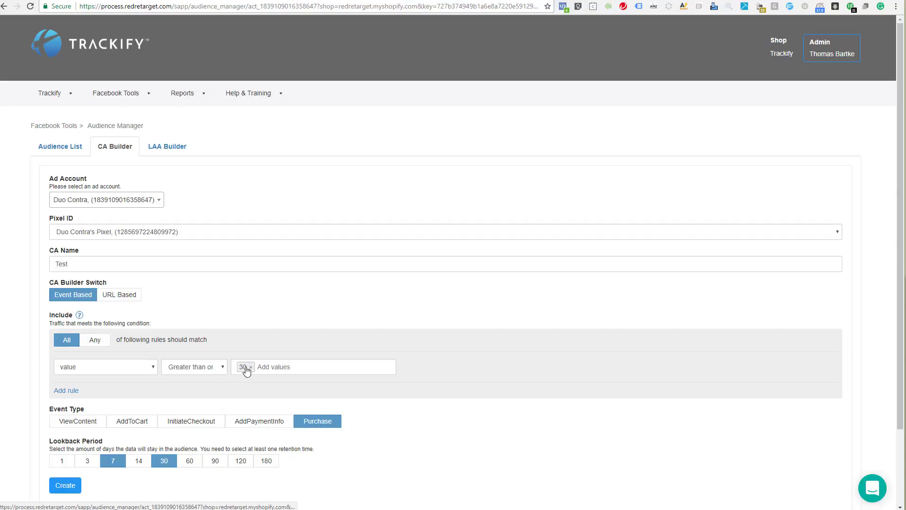
Set the rule's operator back to Contains and remove the value 30.
click(217, 368)
click(191, 381)
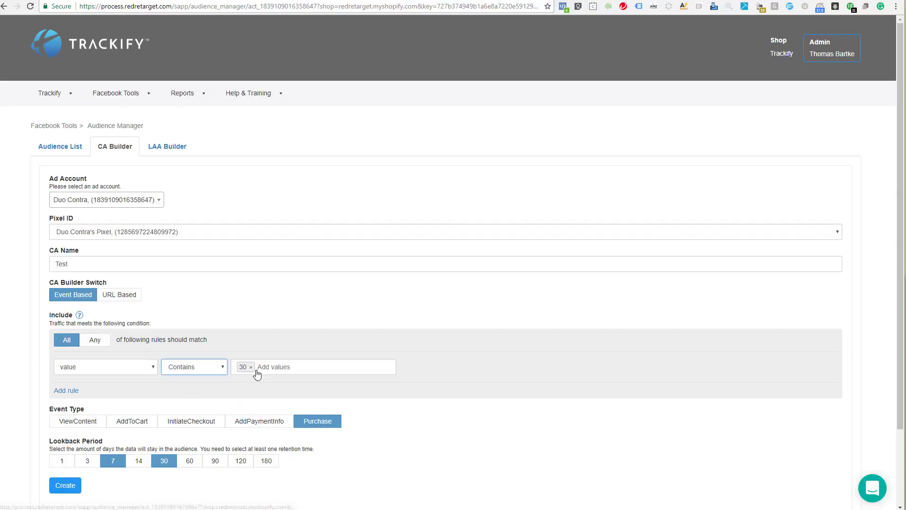
click(251, 368)
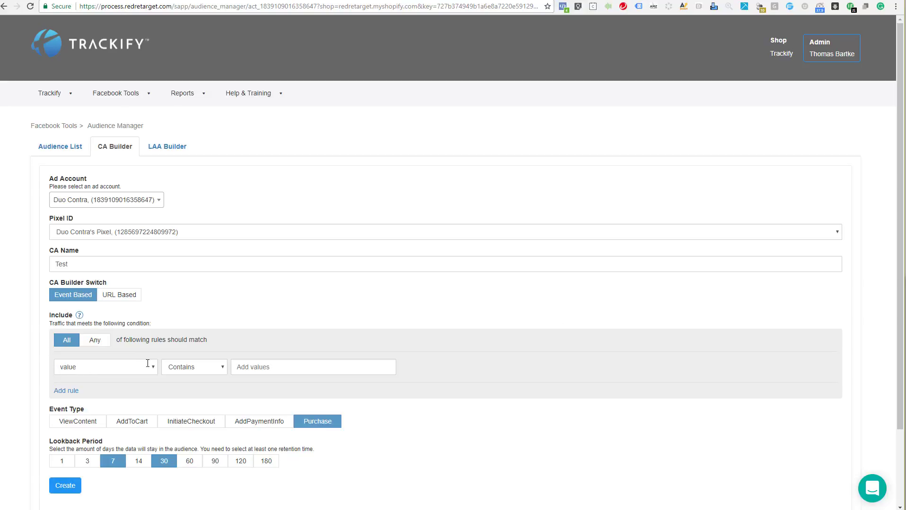
Replace the rule's parameter with content_category and add tank top as its Contains value.
click(152, 367)
click(90, 405)
drag(84, 365, 42, 371)
key(BackSpace)
text(content_category)
click(261, 370)
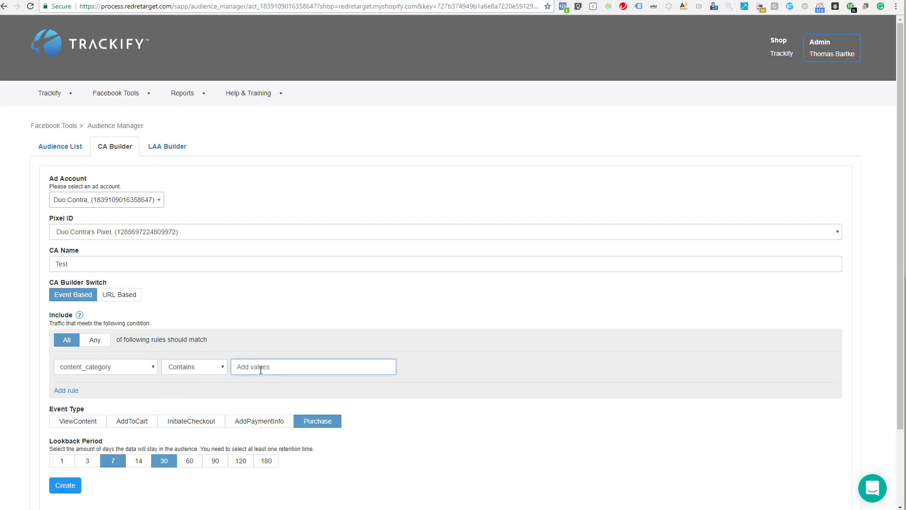
text(tank top)
key(Return)
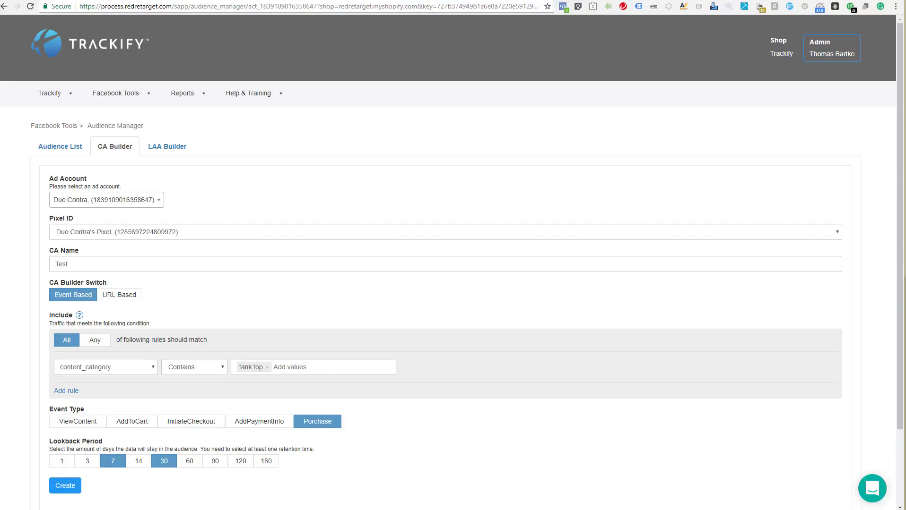
Switch to the Shopify admin, open the Not Drinking Alone When the Cat Is Home product and check its product type.
click(120, 1)
scroll(437, 201, up, 3)
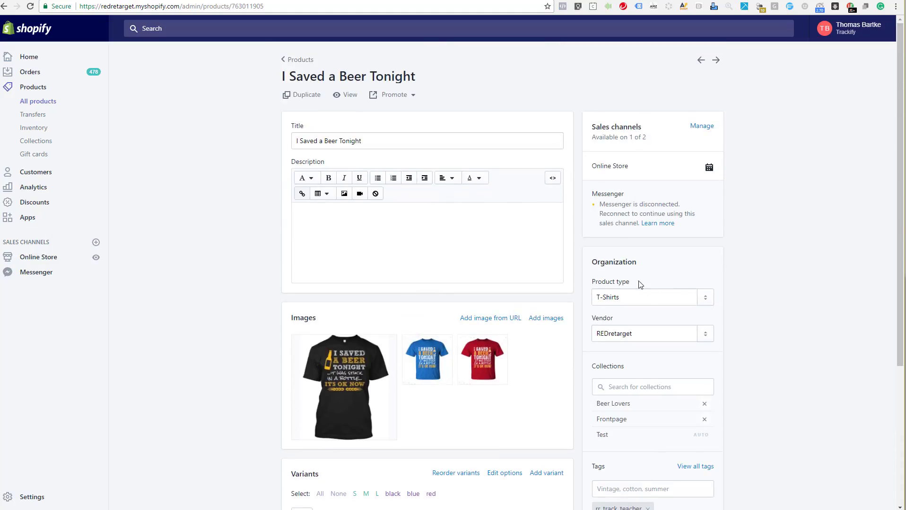
click(290, 59)
scroll(283, 339, down, 3)
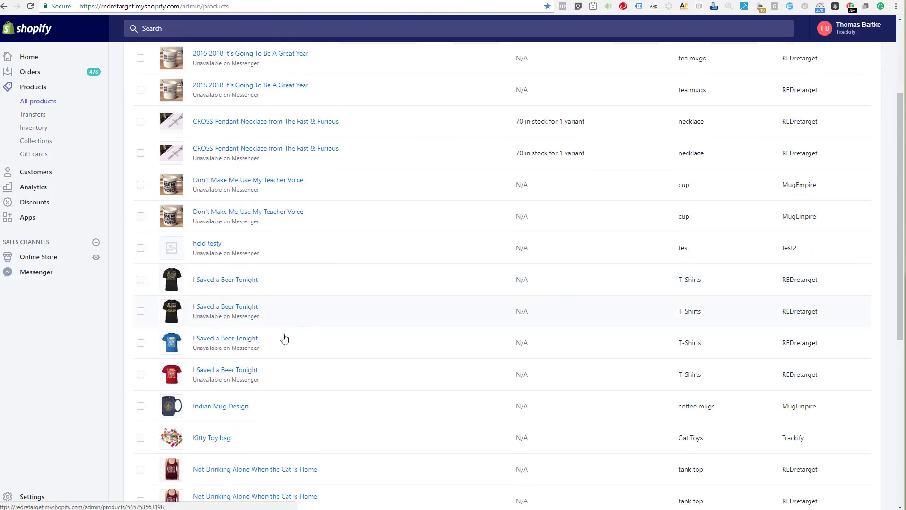
scroll(265, 378, down, 3)
scroll(248, 442, down, 3)
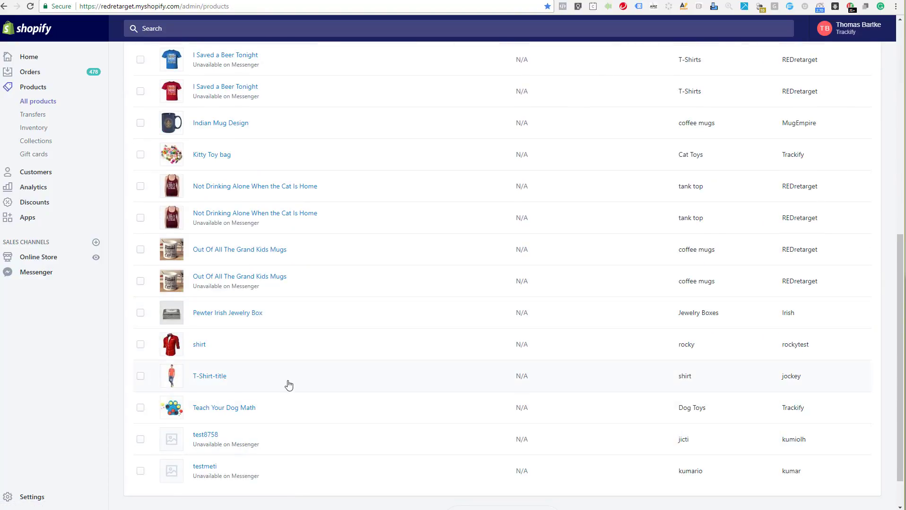
click(226, 215)
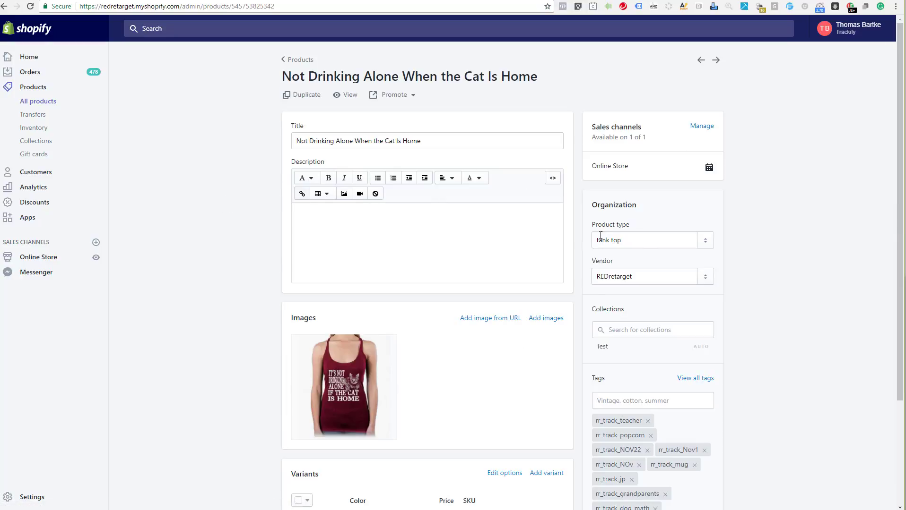
click(601, 243)
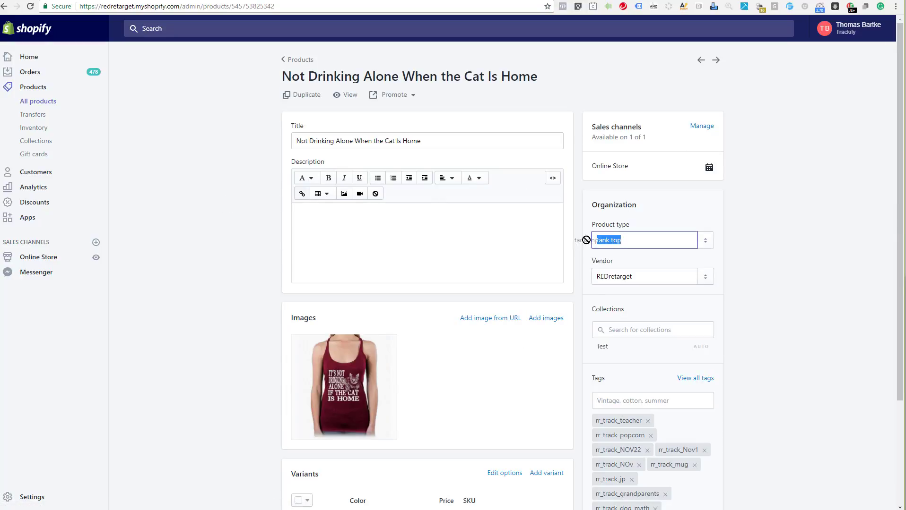
click(784, 249)
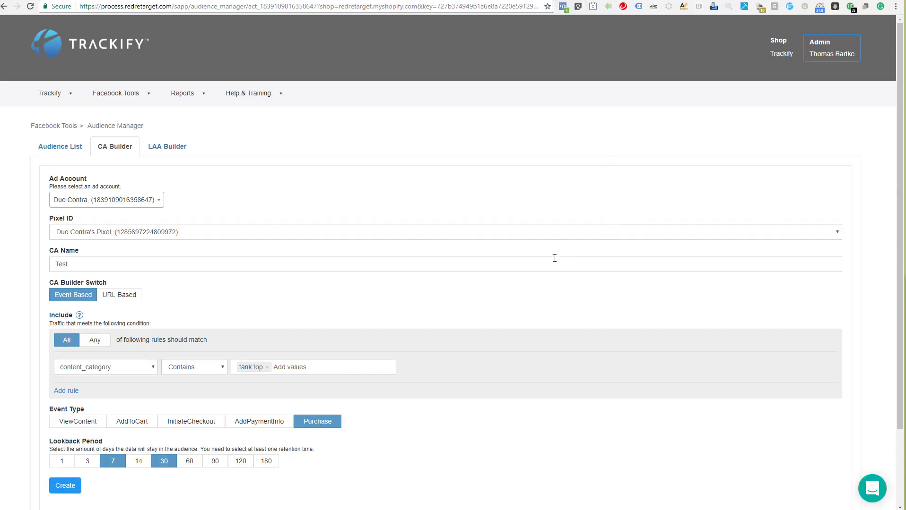
Open the Trackify help center from the Audience Manager page and search its articles for audiences.
click(281, 97)
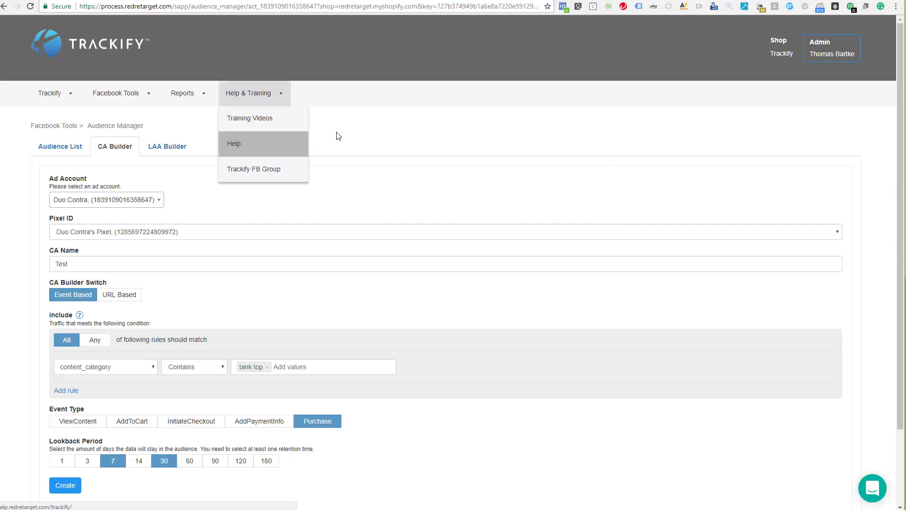
click(233, 147)
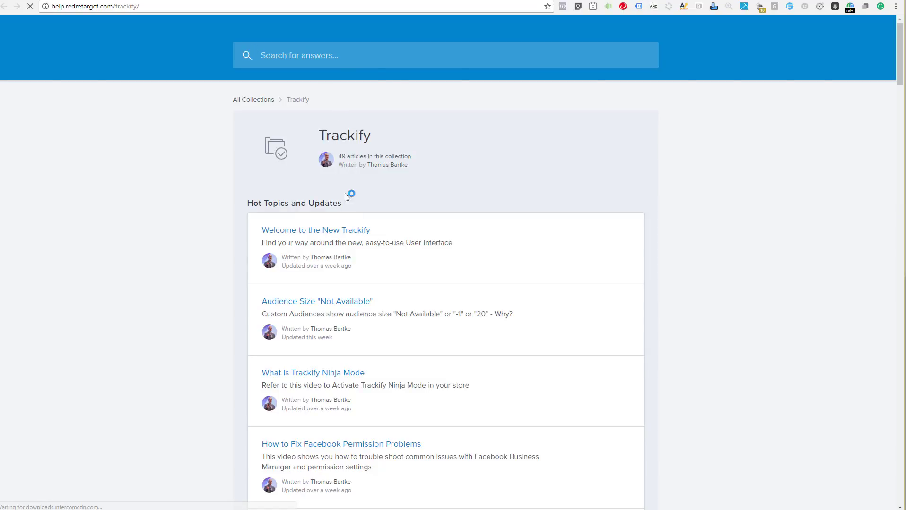
click(328, 64)
text(audiecnes)
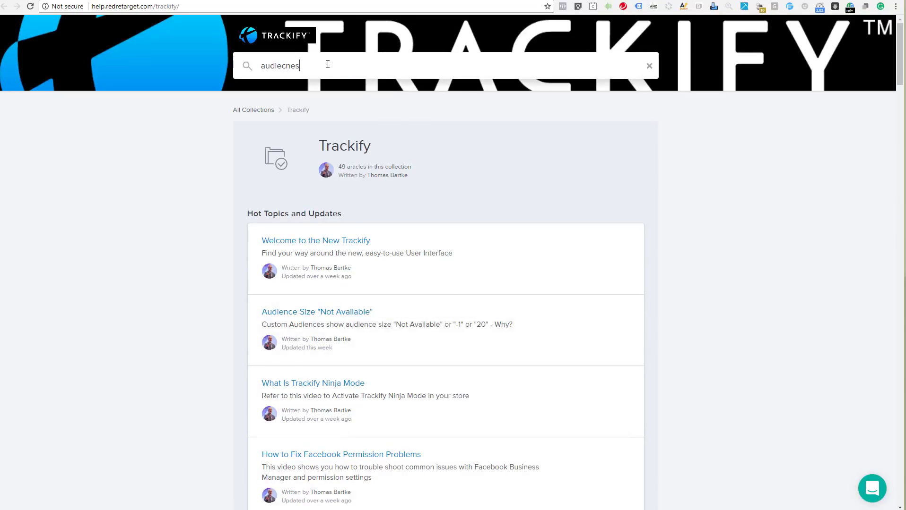
key(Left)
key(shift+Left)
key(BackSpace)
key(Right)
text(c)
key(Return)
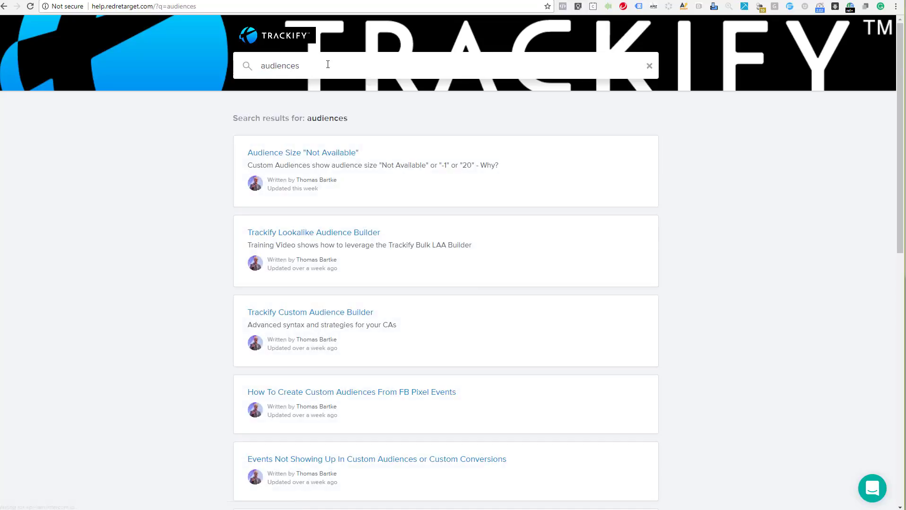
scroll(262, 218, down, 10)
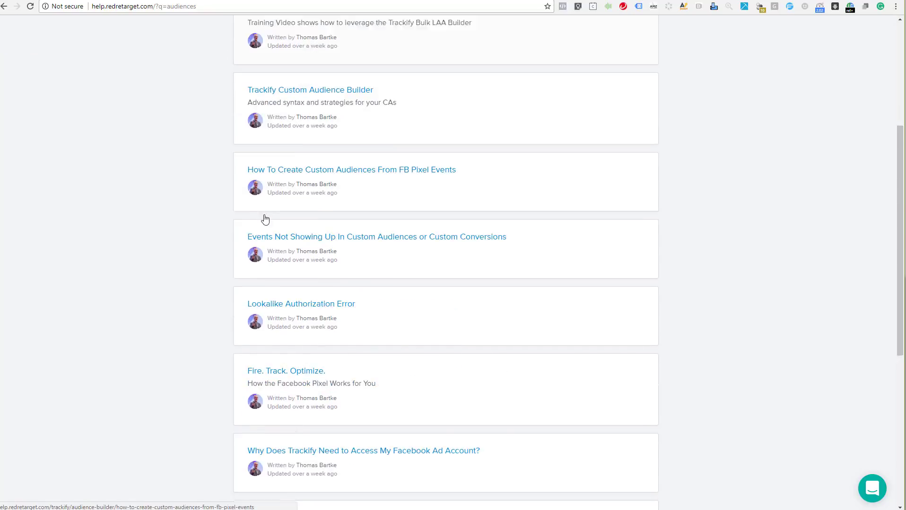
scroll(378, 368, up, 5)
scroll(374, 331, up, 5)
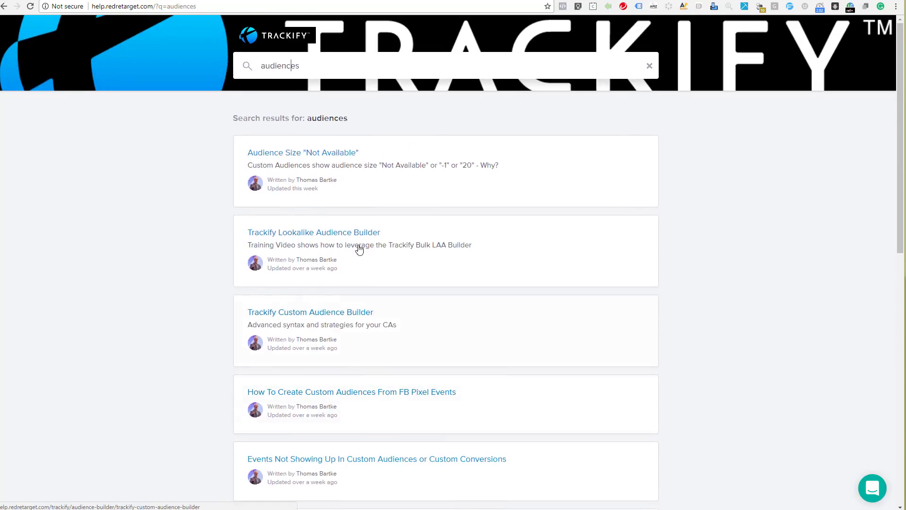